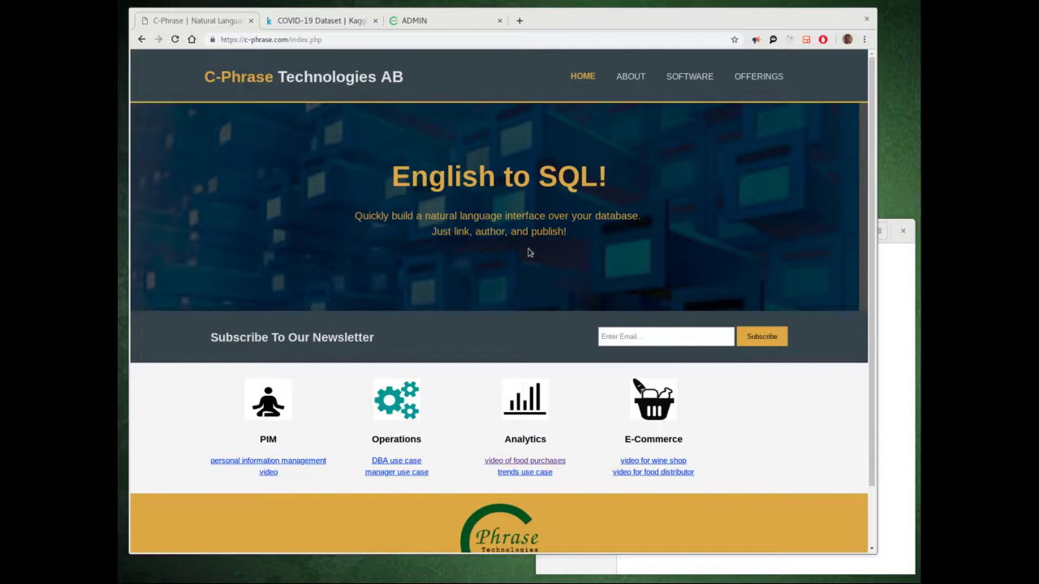
- Download the COVID-19 Dataset from its Kaggle page and extract corona-virus-report.zip into the Downloads folder
click(324, 21)
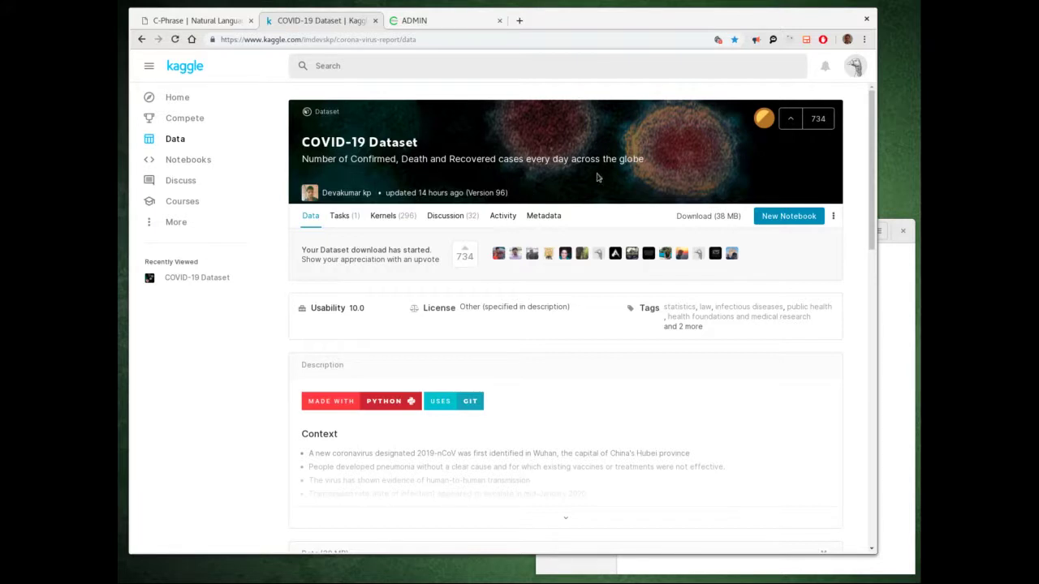
click(692, 216)
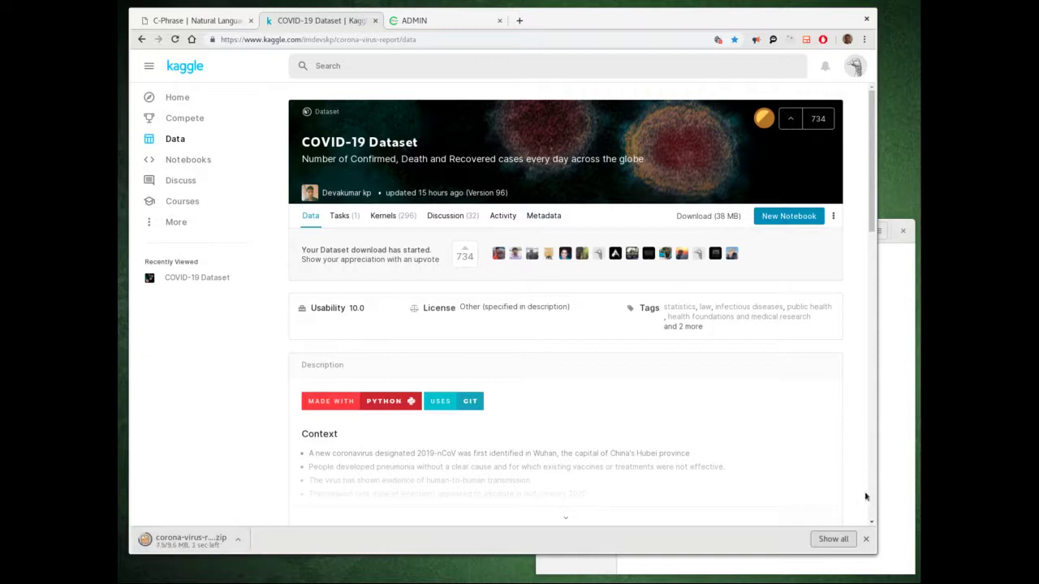
click(902, 422)
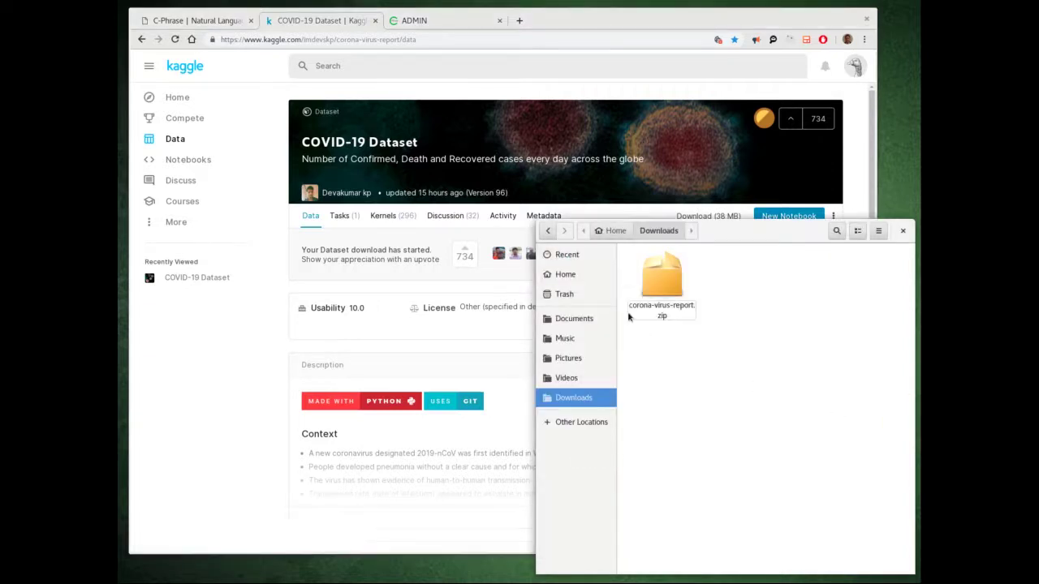
double_click(628, 317)
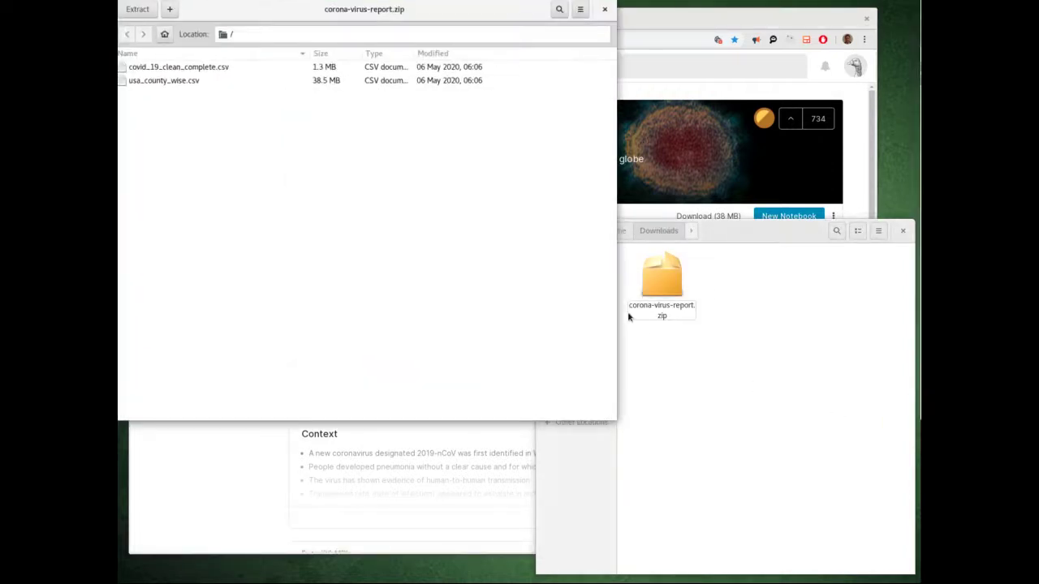
click(137, 9)
click(712, 11)
click(766, 386)
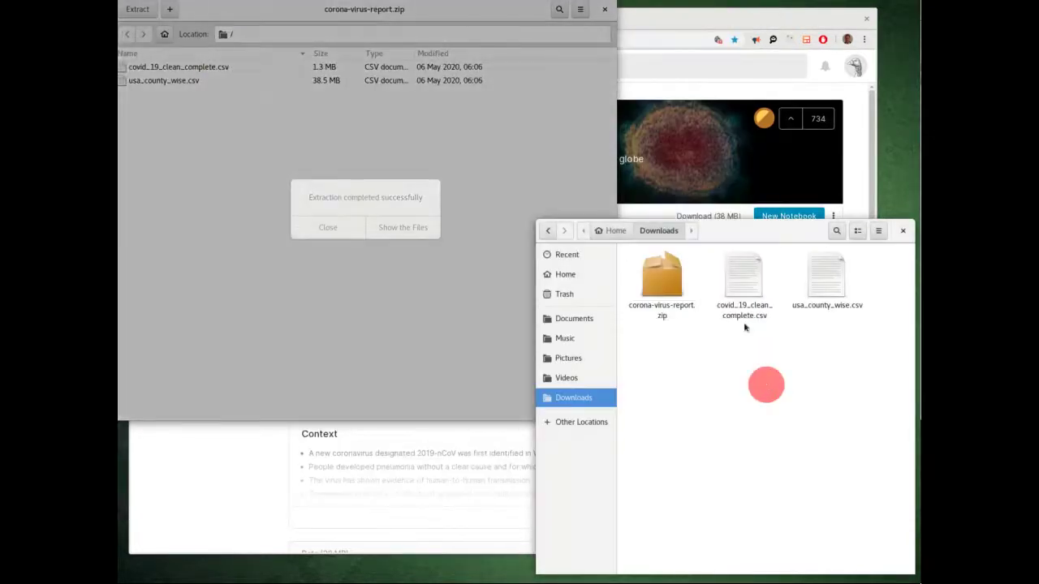
- View the contents of the extracted covid_19_clean_complete.csv, and close both the file and the archive window
double_click(738, 290)
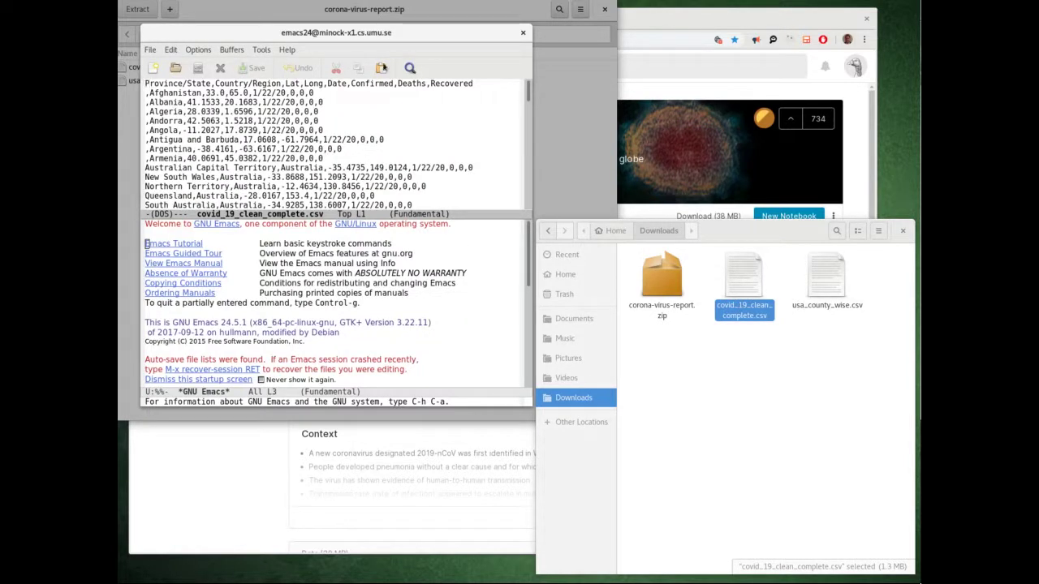
click(523, 33)
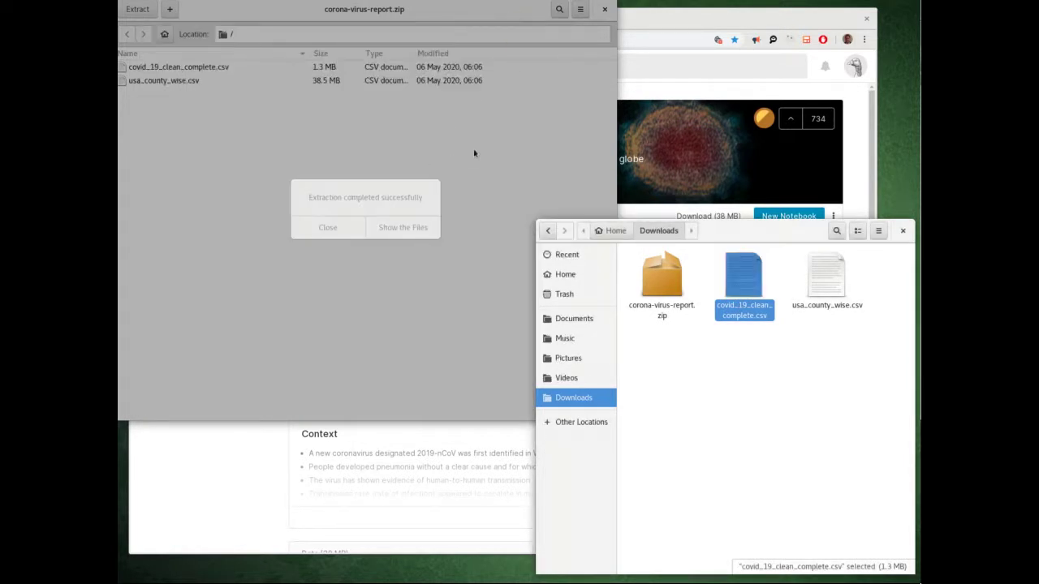
click(607, 9)
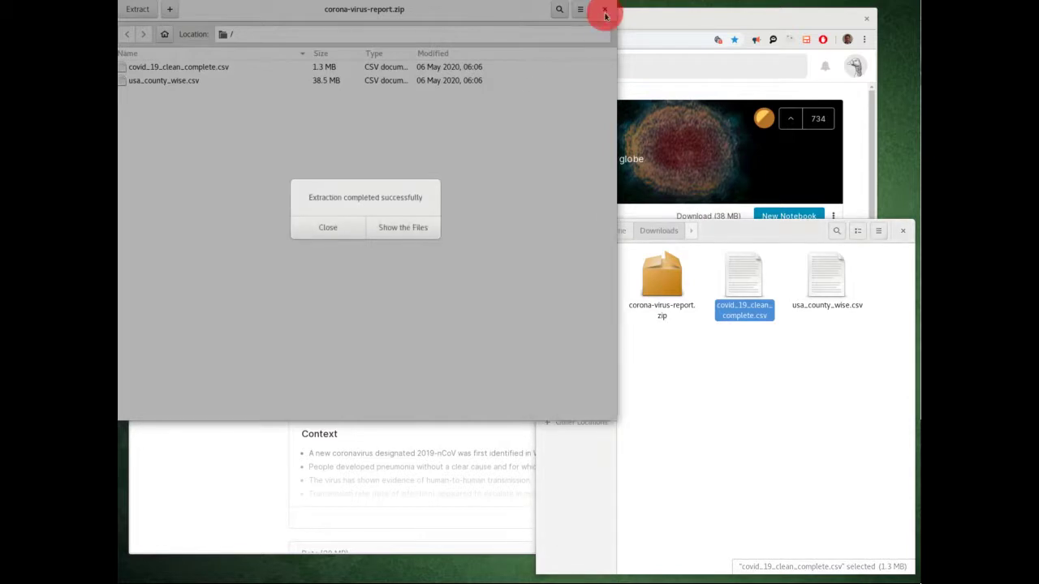
click(335, 229)
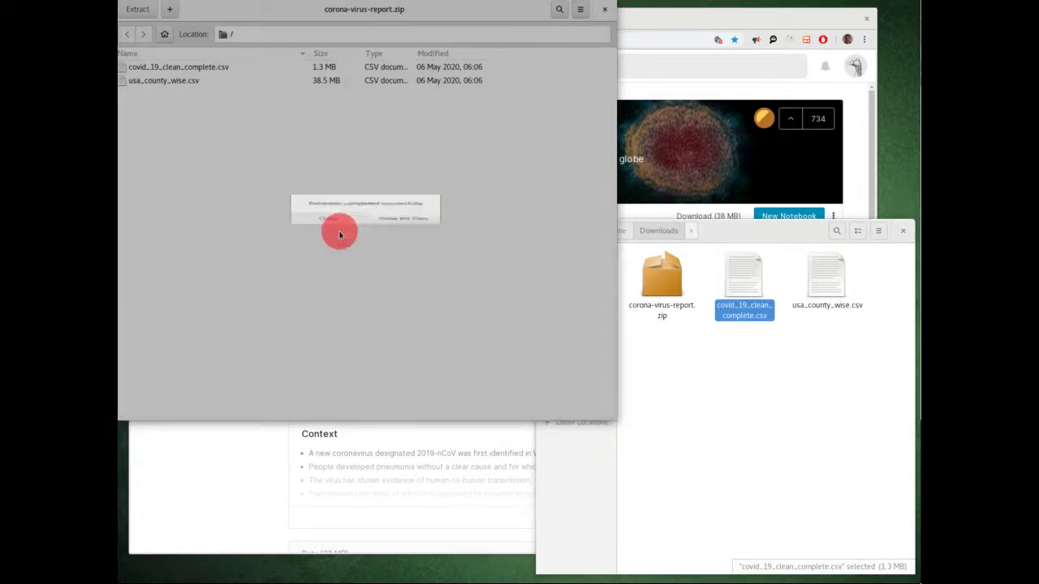
click(606, 9)
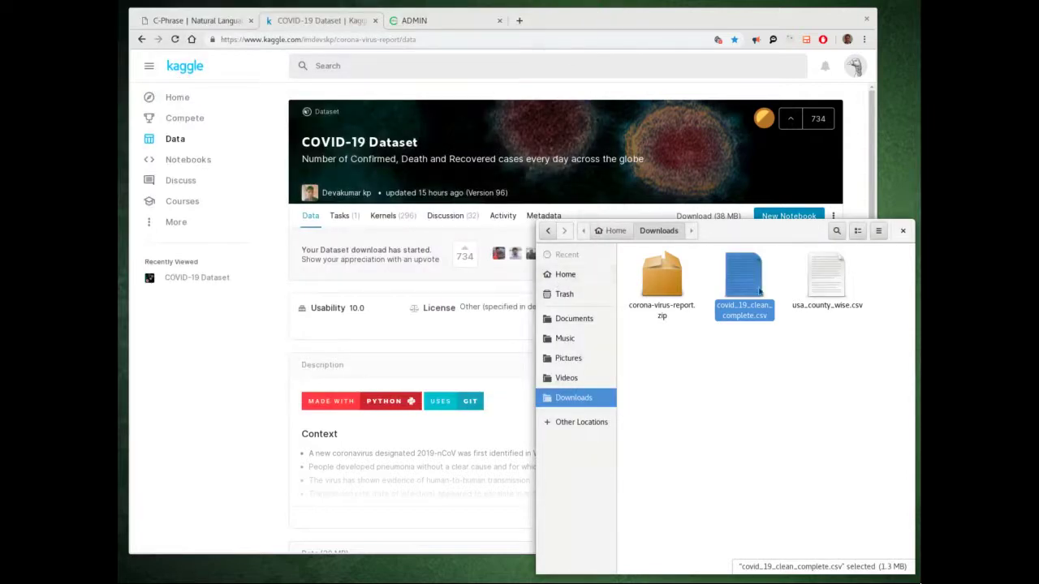
- Switch to the C-Phrase ADMIN site, open the page for creating configurations, and bring the Downloads folder to the front
click(461, 24)
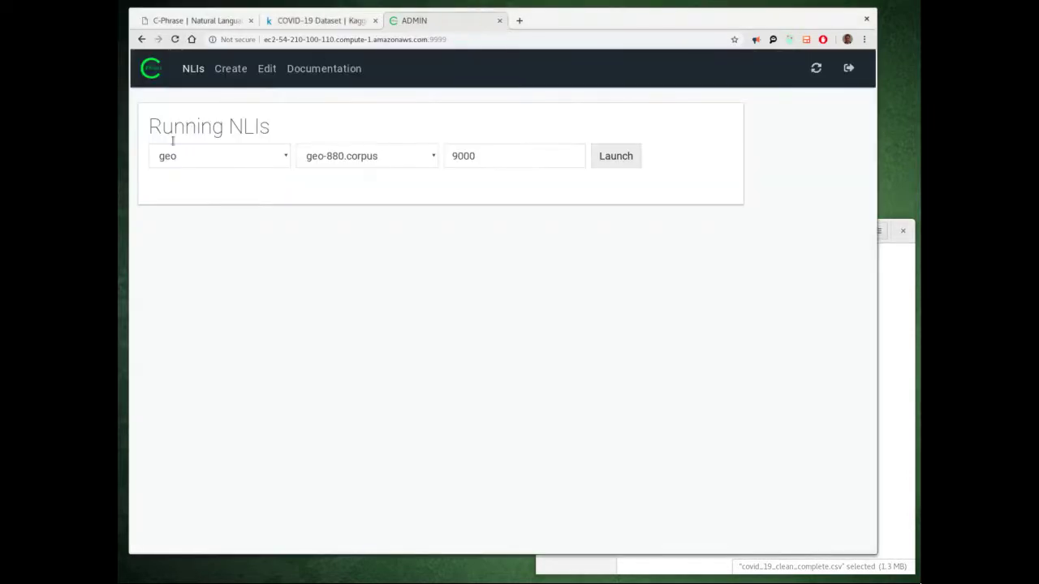
click(236, 72)
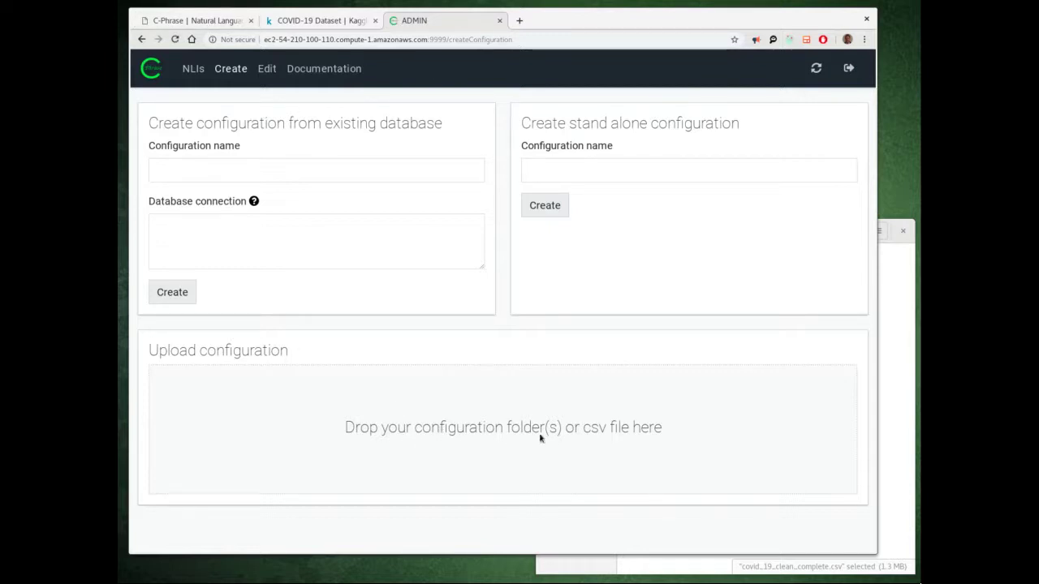
click(895, 535)
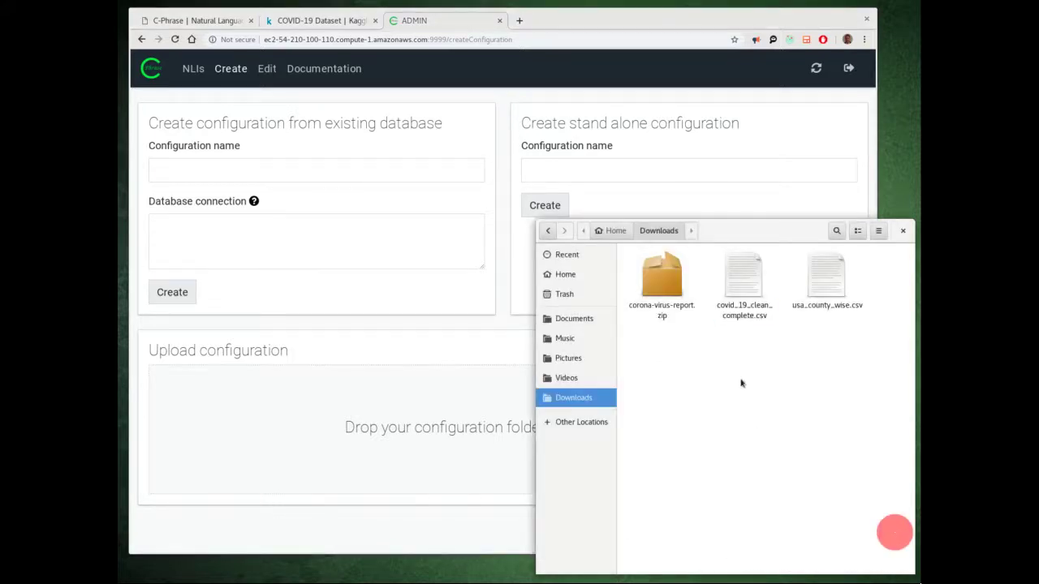
click(734, 313)
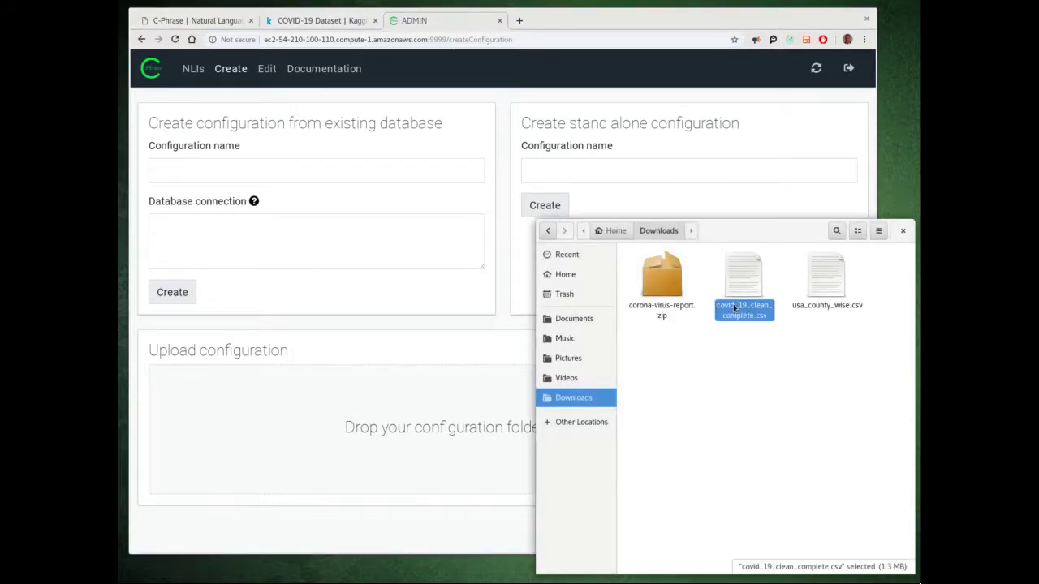
double_click(743, 313)
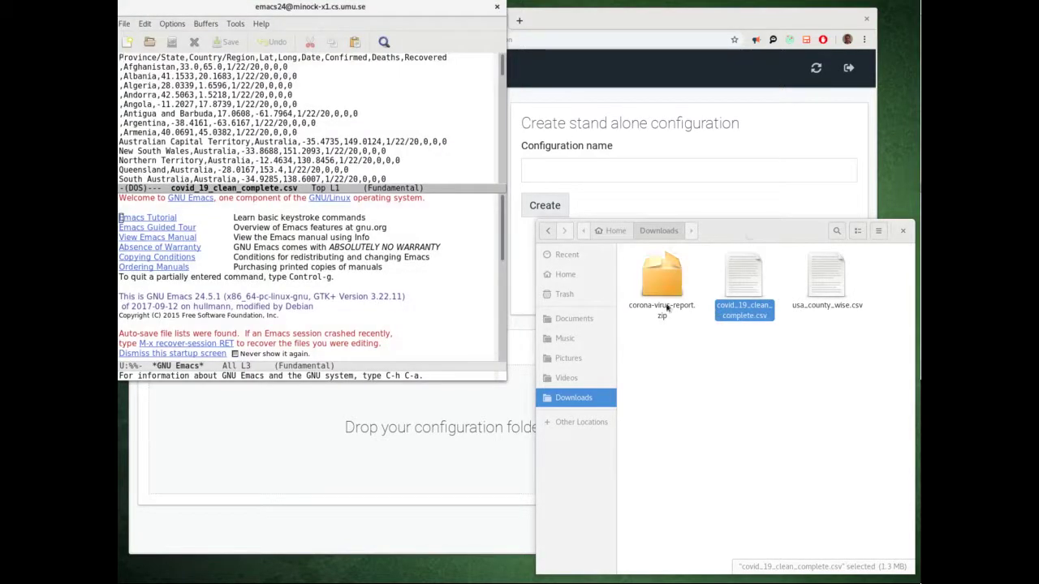
click(497, 6)
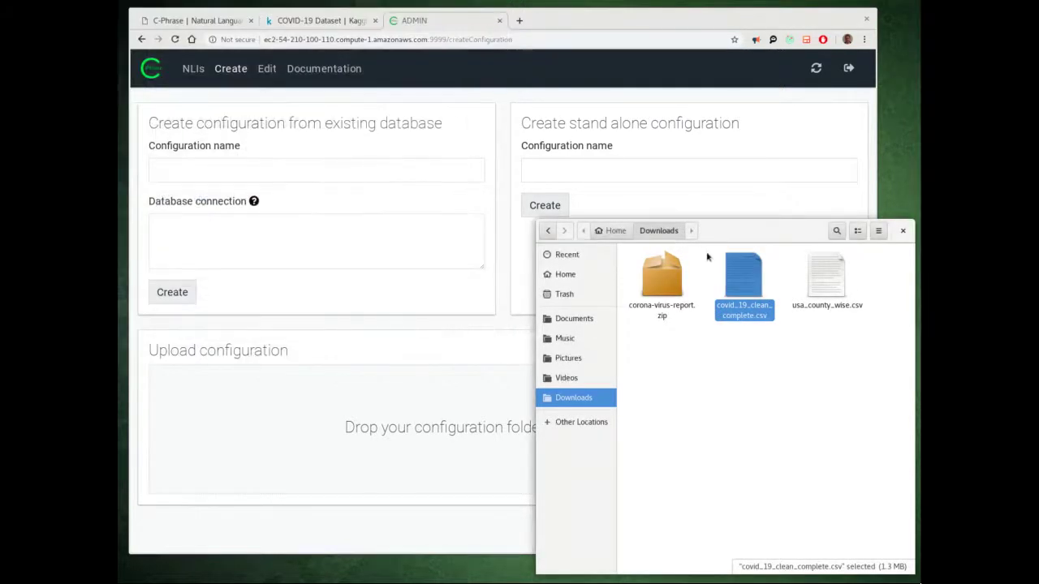
- Rename covid_19_clean_complete.csv in the Downloads folder to covid.csv
right_click(742, 308)
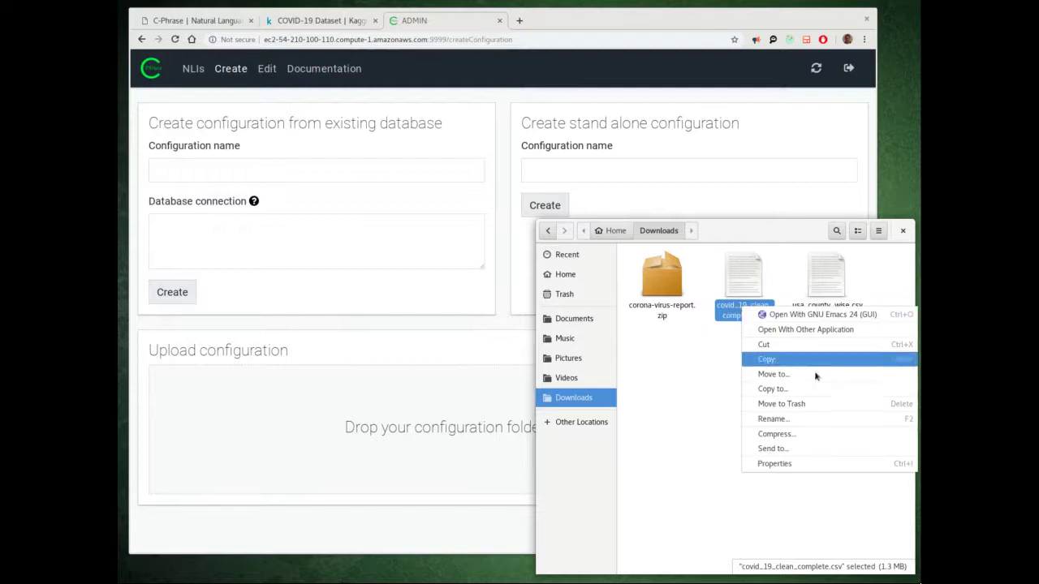
click(808, 419)
click(714, 358)
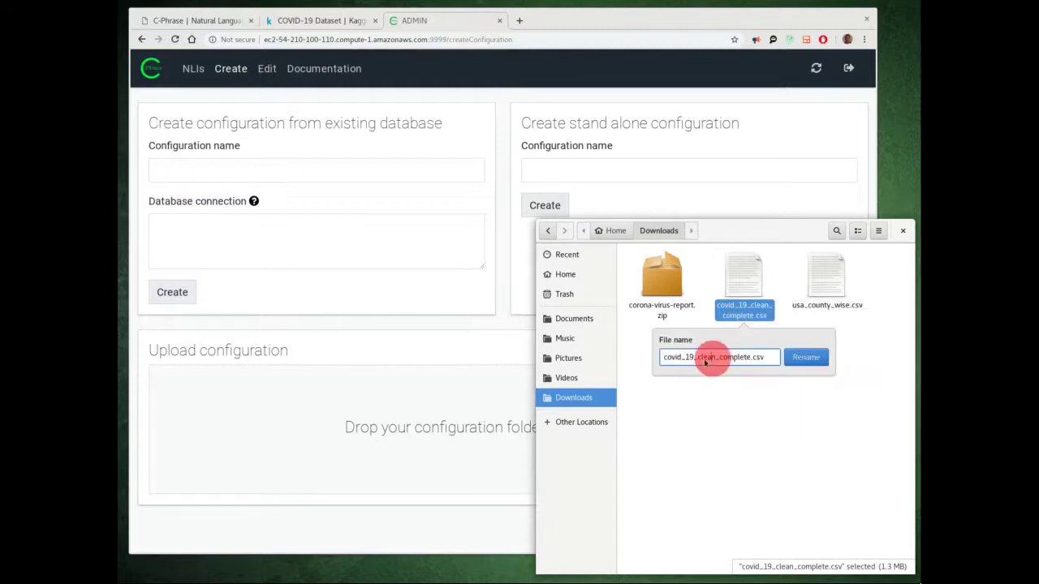
drag(678, 357, 751, 357)
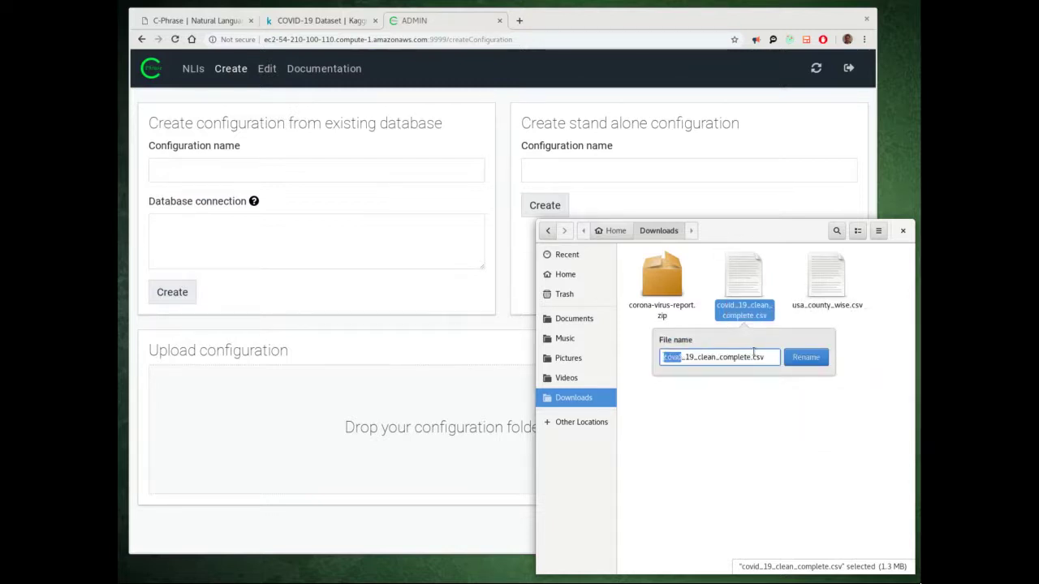
key(BackSpace)
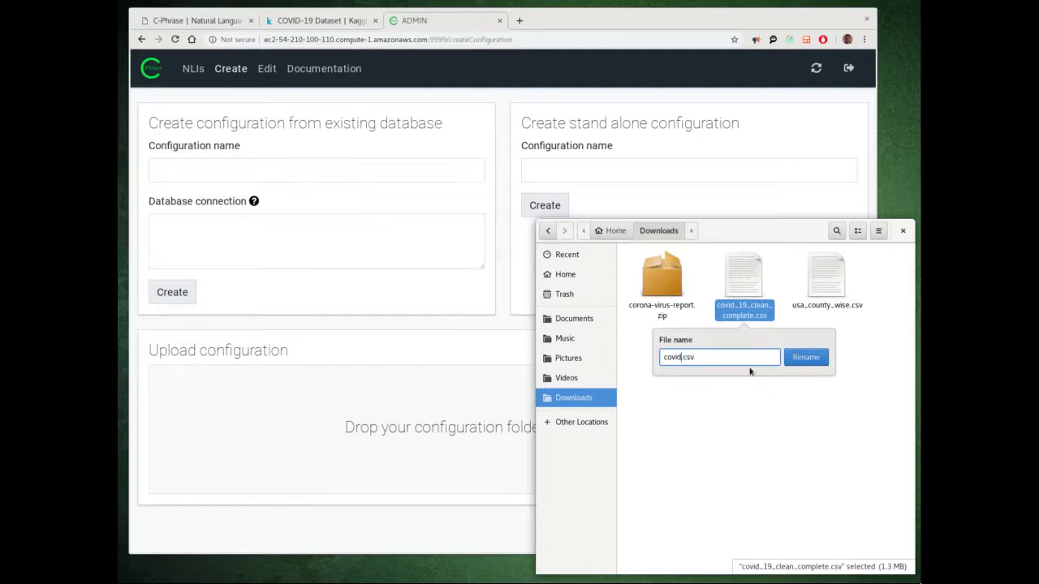
click(804, 358)
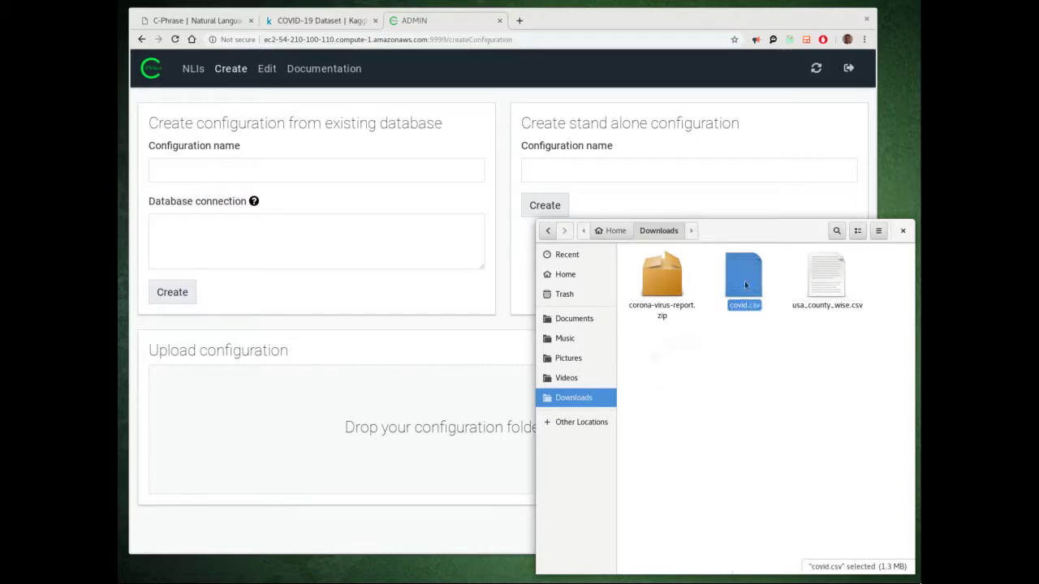
- Upload covid.csv as a new configuration and launch the covid NLI on port 8000
drag(741, 283, 402, 423)
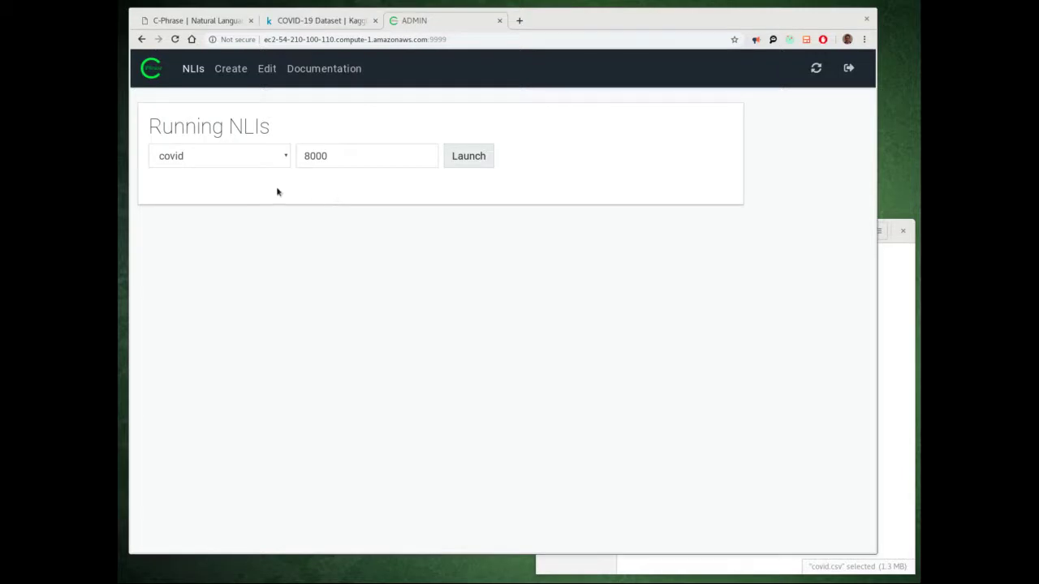
click(469, 159)
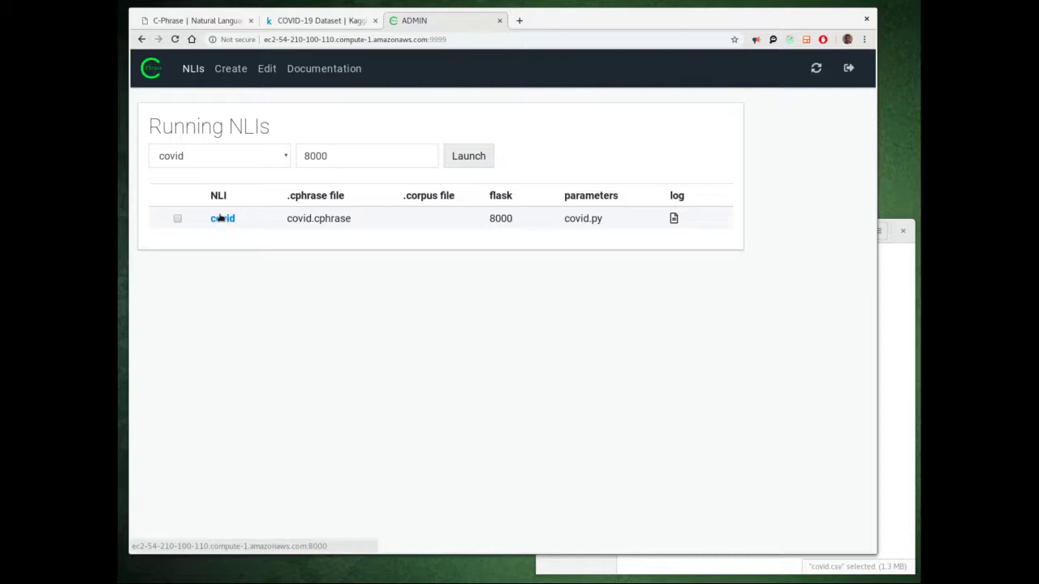
- Open the running covid interface and display the list of covid columns
click(218, 218)
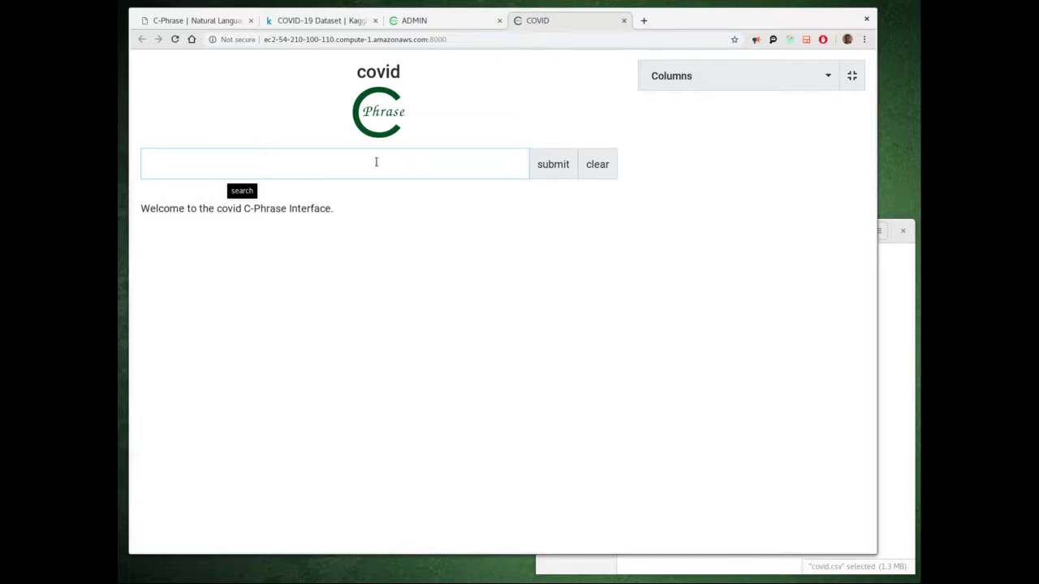
click(704, 76)
click(661, 112)
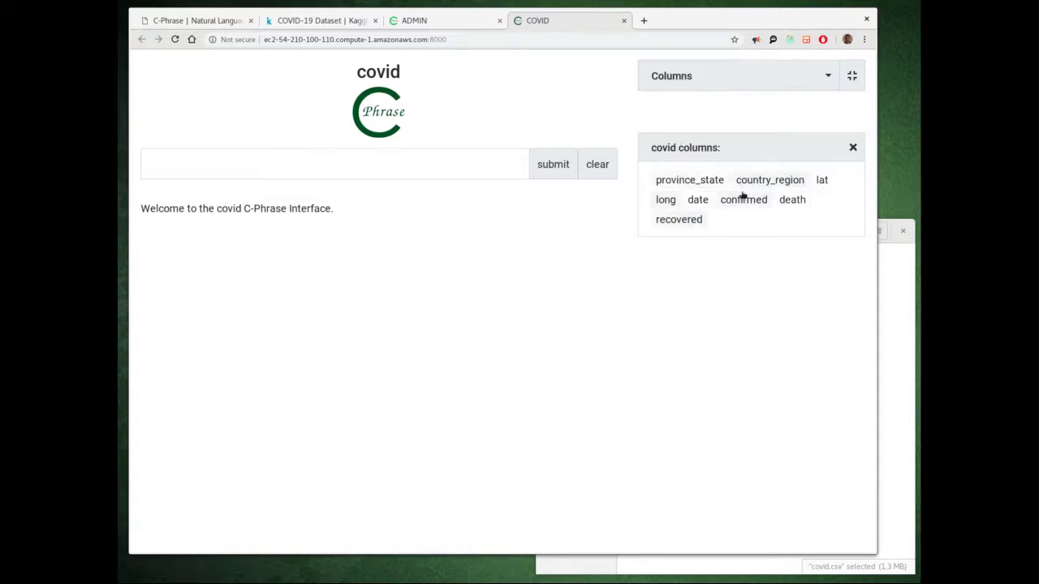
- Run the query "covid" to list the records of the covid table
click(664, 151)
click(555, 163)
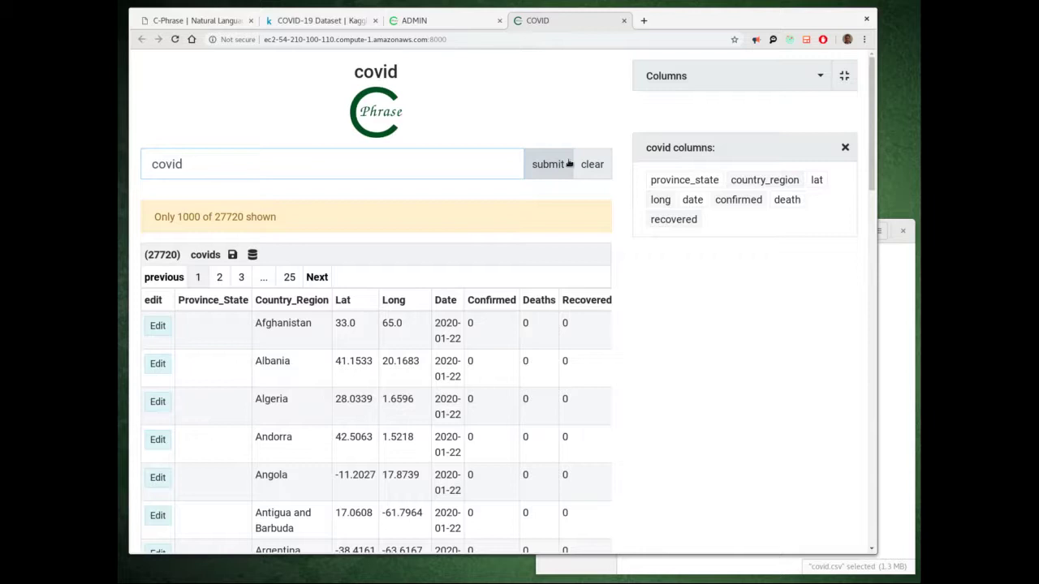
- Replace the query with the country_region column and run it
click(593, 164)
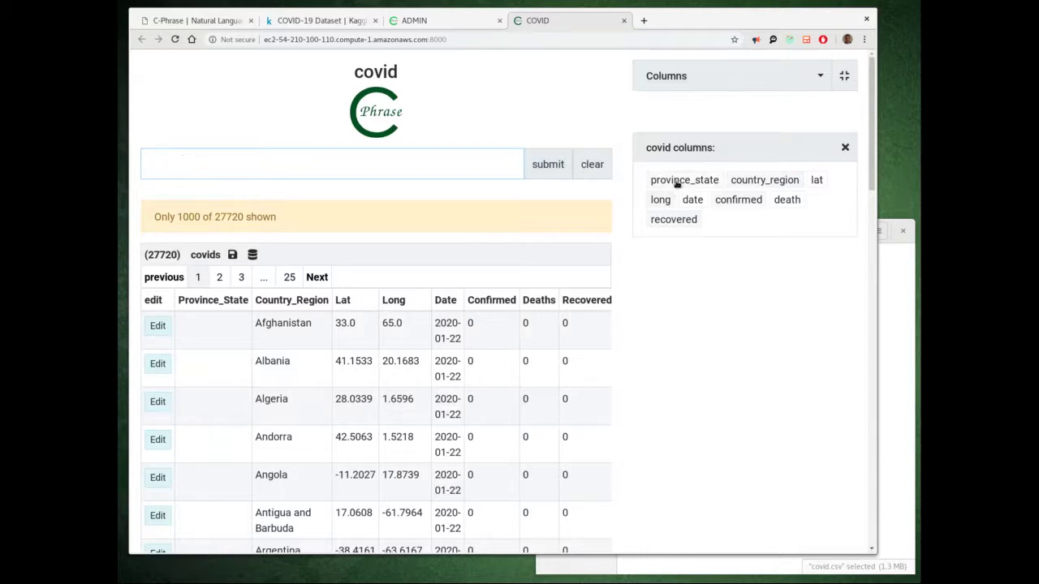
click(771, 183)
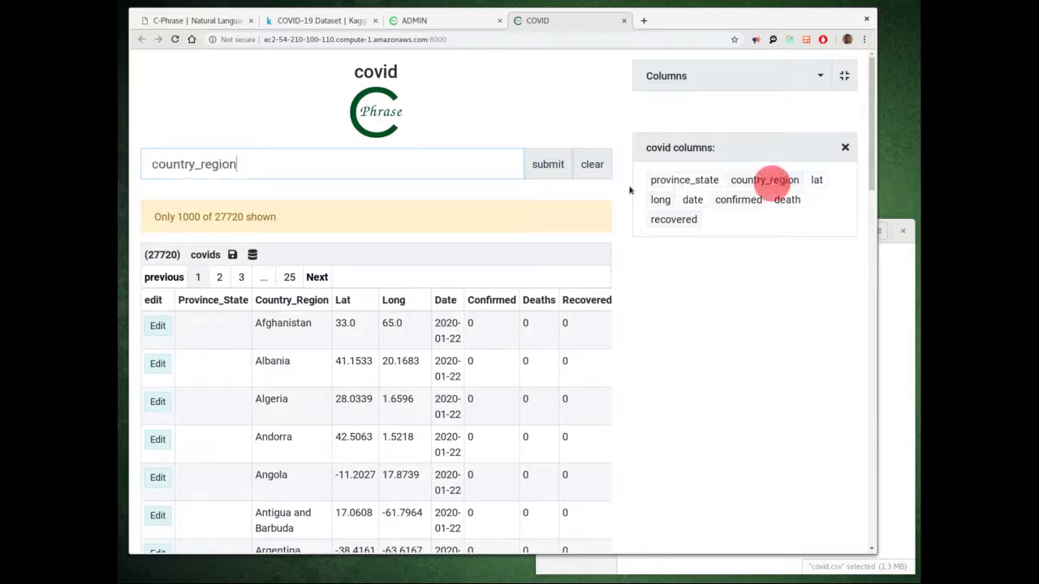
click(549, 165)
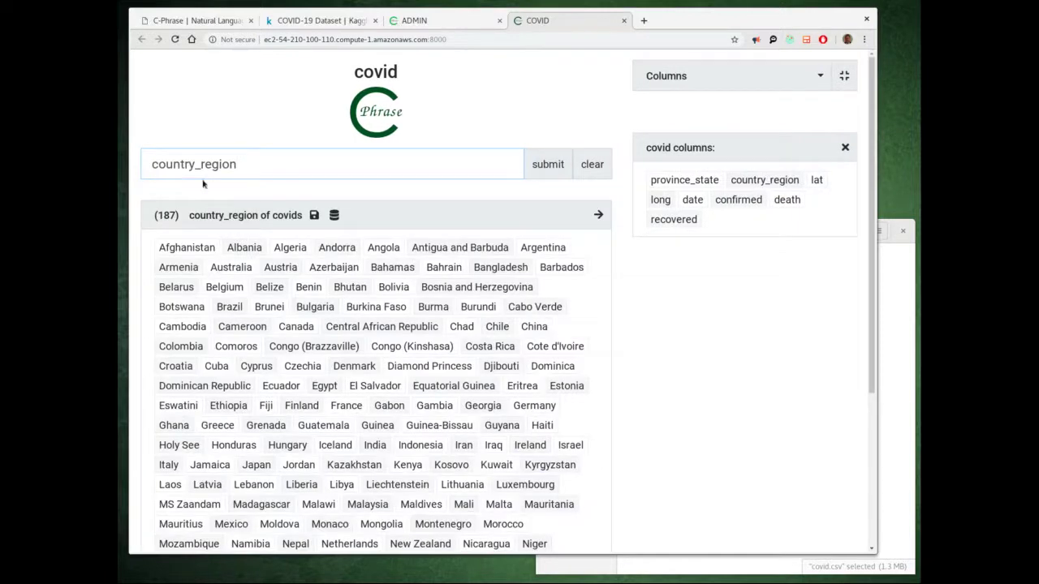
- Extend the query to "country_region lat > 0", run it, and look through the listed countries
text(la)
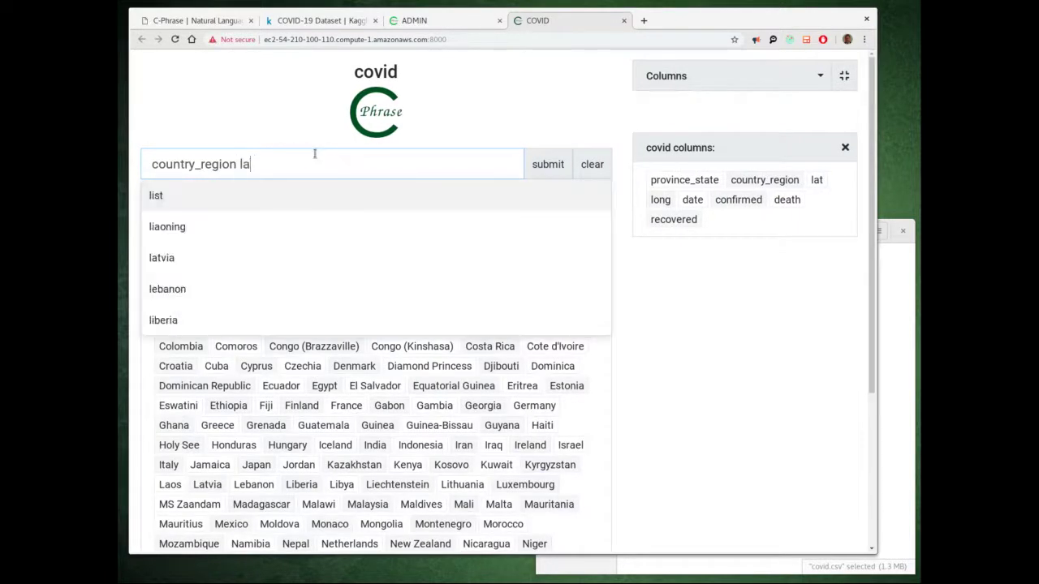
text(t > )
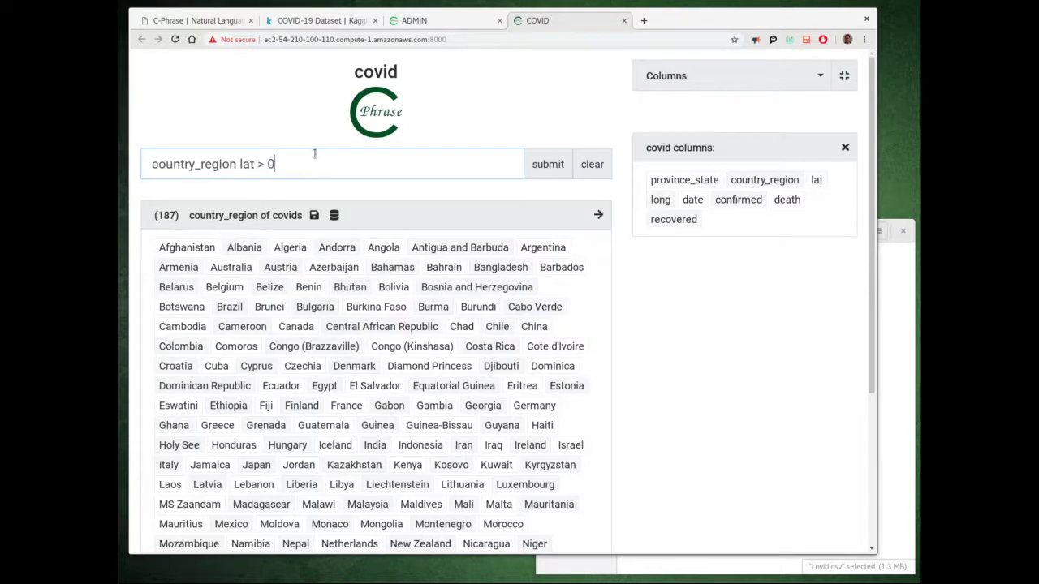
text(0)
key(Return)
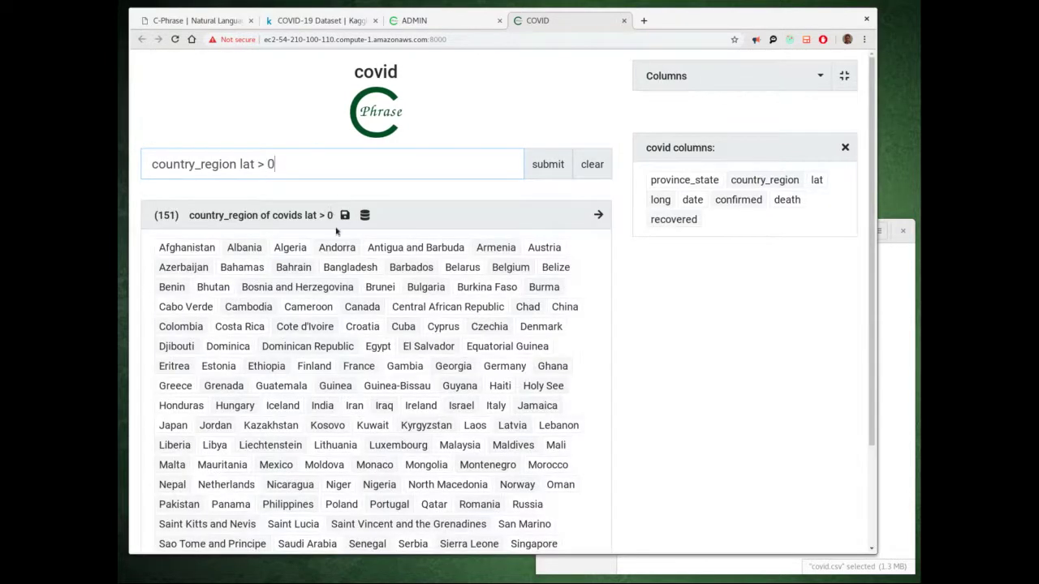
scroll(391, 268, down, 2)
scroll(398, 296, up, 2)
- Change the comparison so the query reads "country_region lat < 0" and run it
double_click(260, 164)
text(>)
key(Return)
key(BackSpace)
text(<)
key(Return)
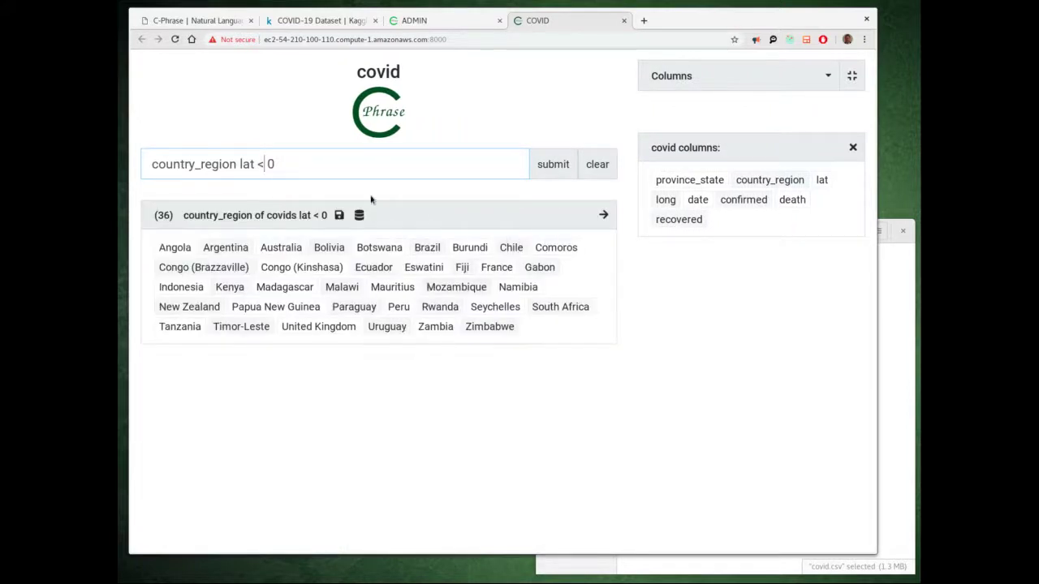
- Replace the query with "total deaths covid lat < 0 by date", run it, and examine the resulting chart
triple_click(285, 164)
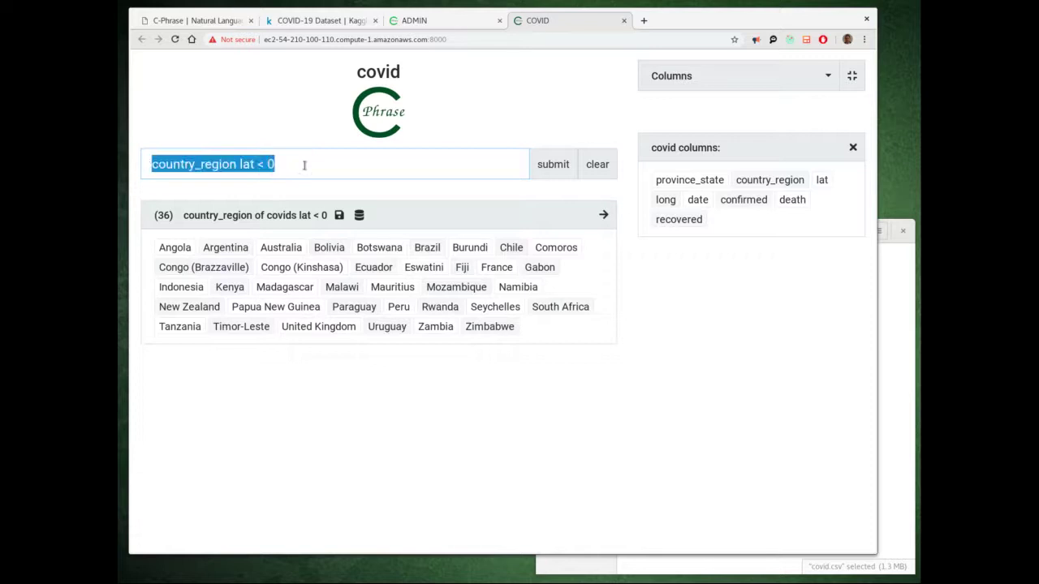
text(total )
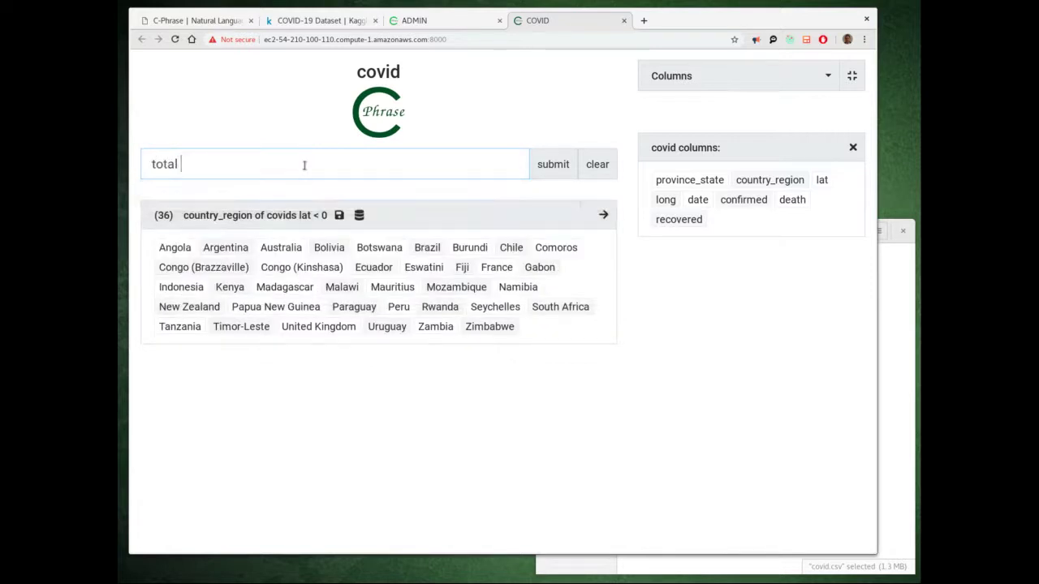
text(deaths covid)
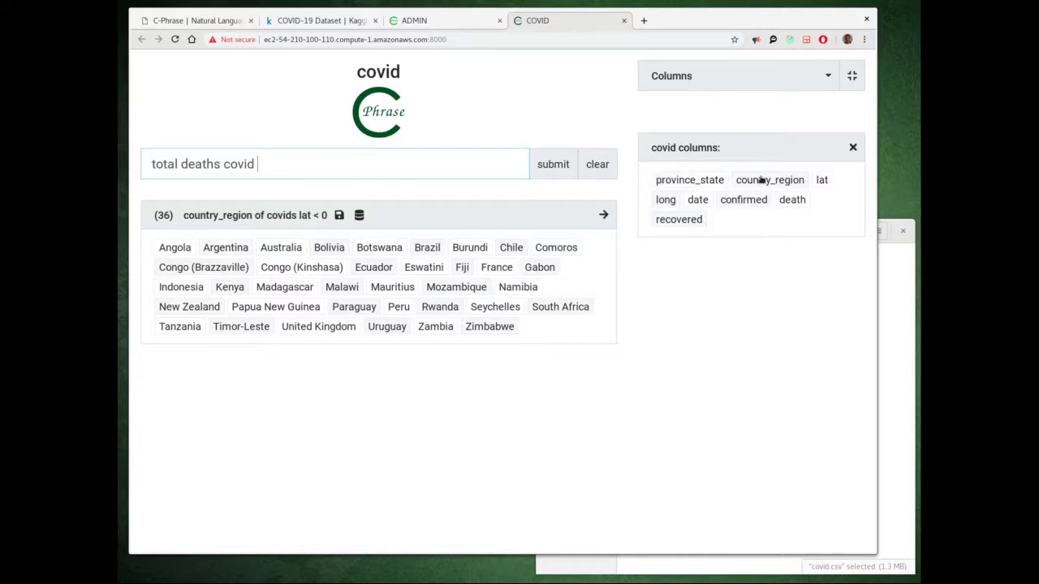
click(821, 180)
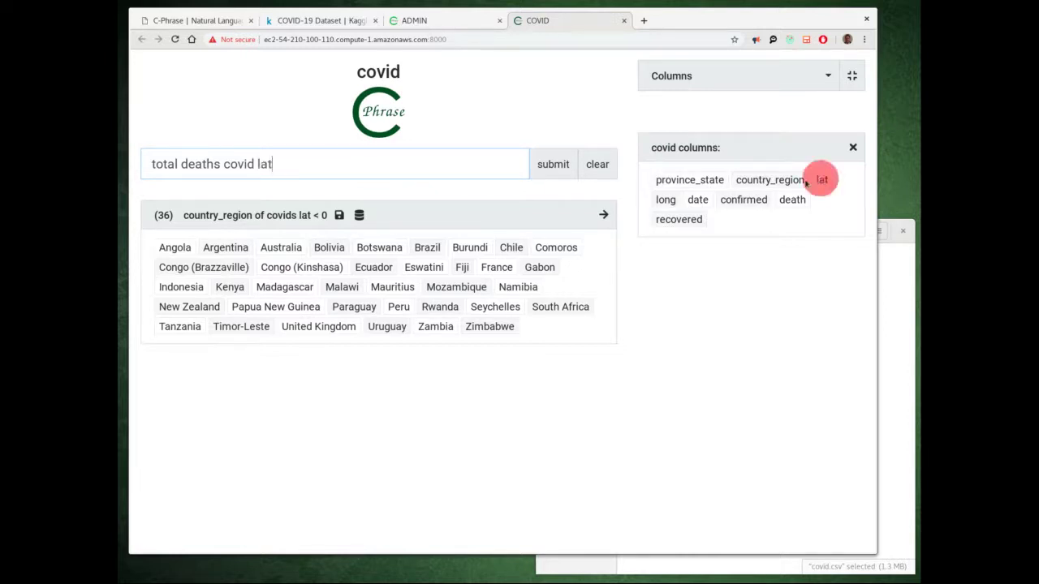
text(< 0)
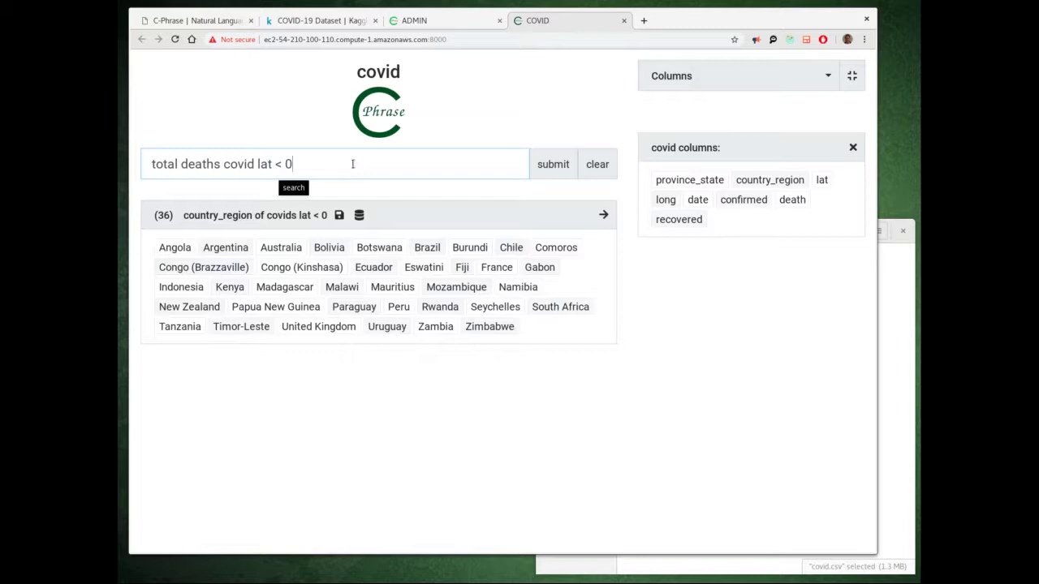
text(by date)
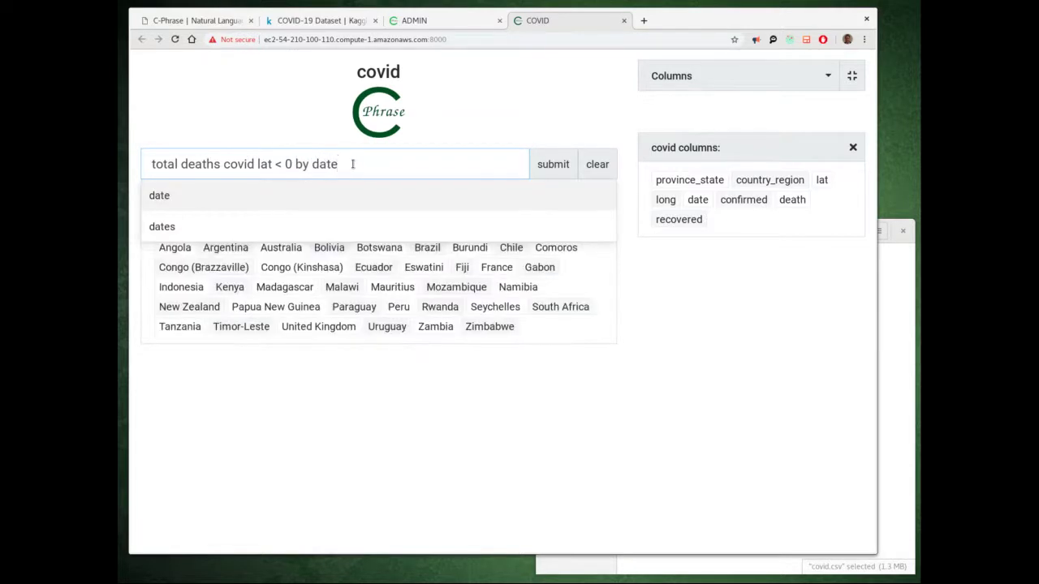
click(559, 167)
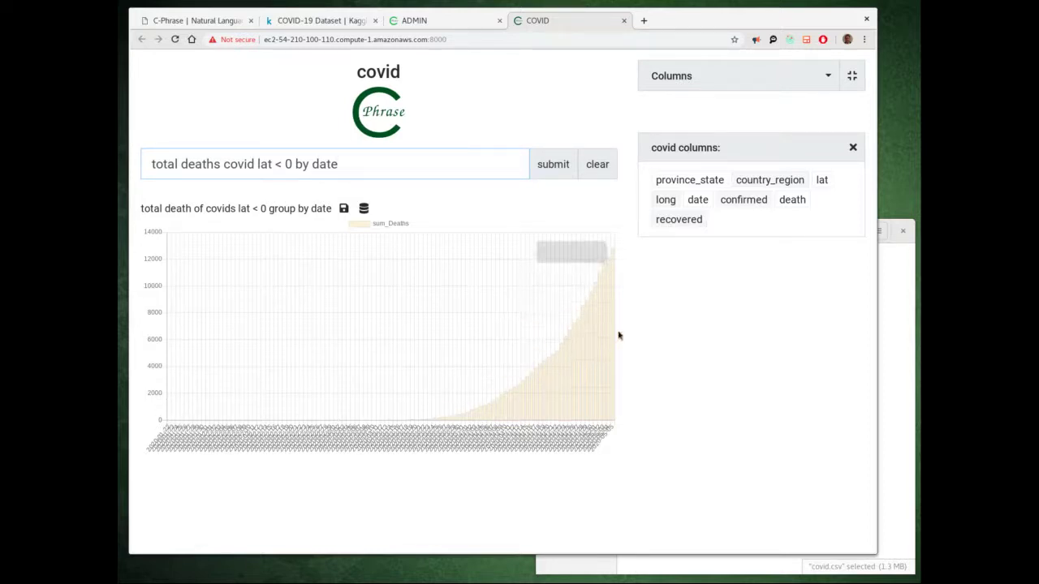
mouse_move(614, 333)
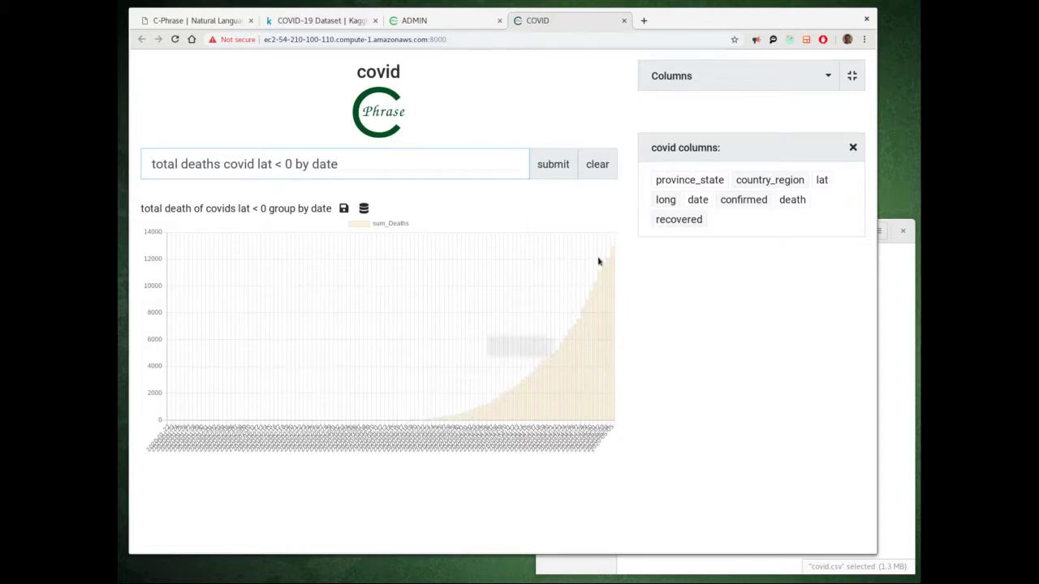
- Change the comparison so the query reads "total deaths covid lat > 0 by date", run it, and inspect the chart
double_click(281, 164)
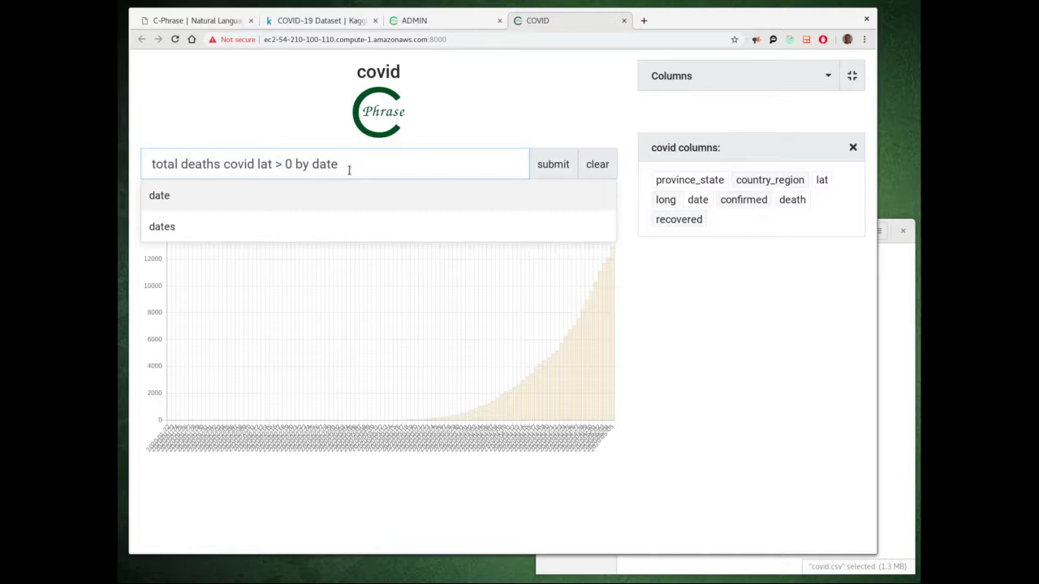
click(555, 162)
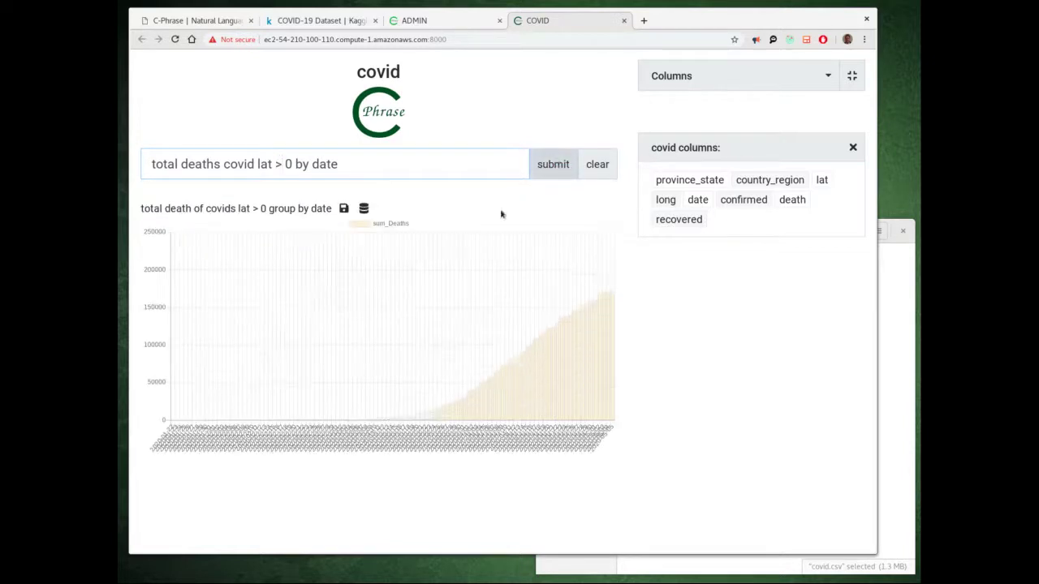
mouse_move(608, 263)
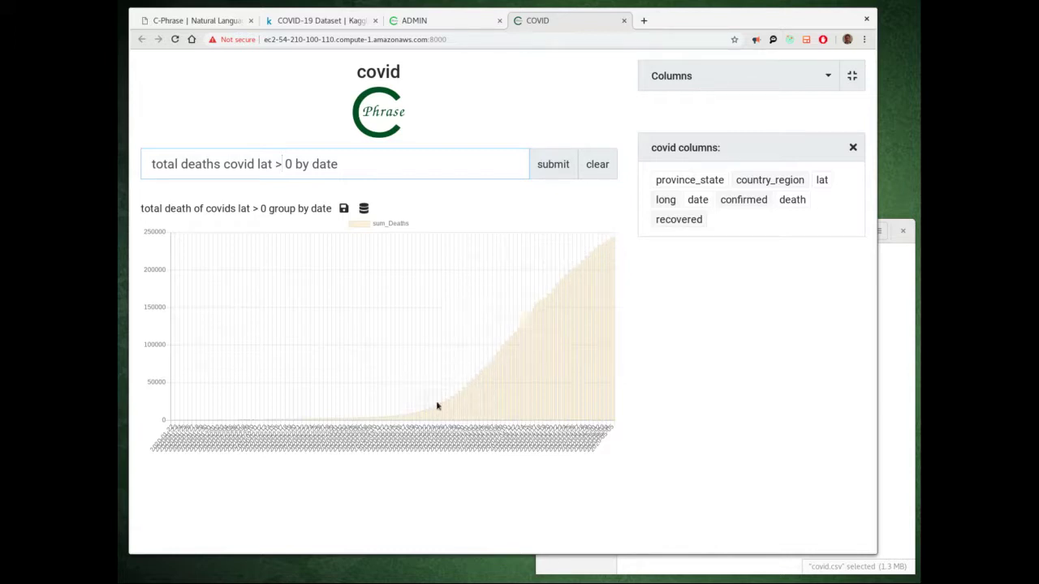
mouse_move(536, 324)
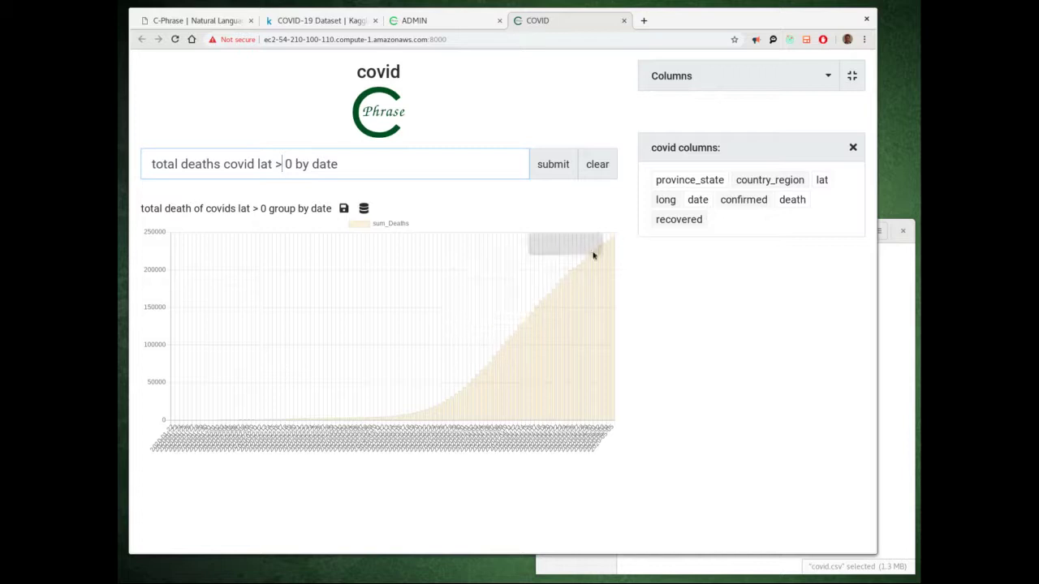
- Replace the query with "covid germany after 7 days ago" and run it
triple_click(351, 164)
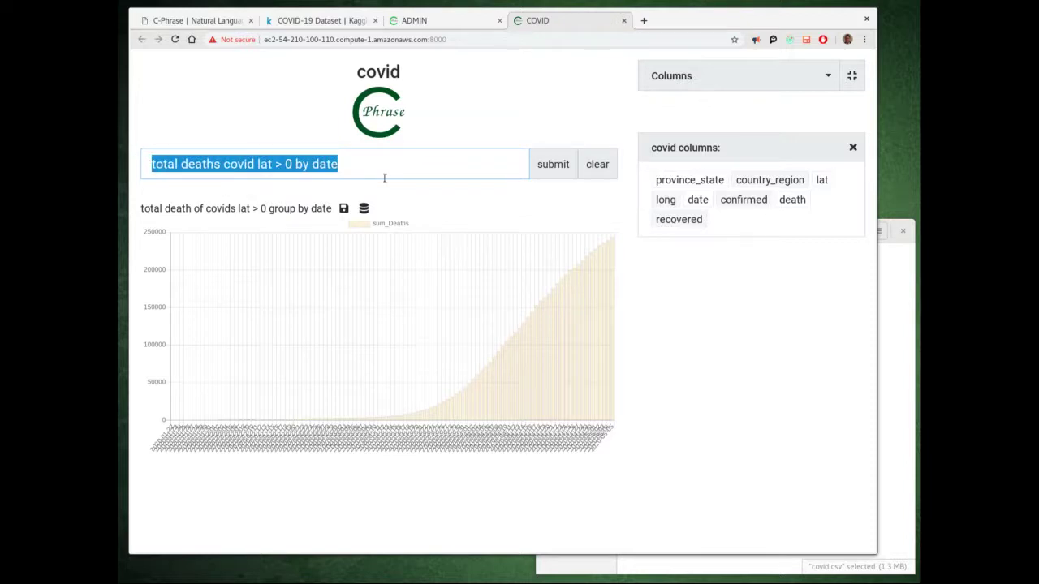
key(BackSpace)
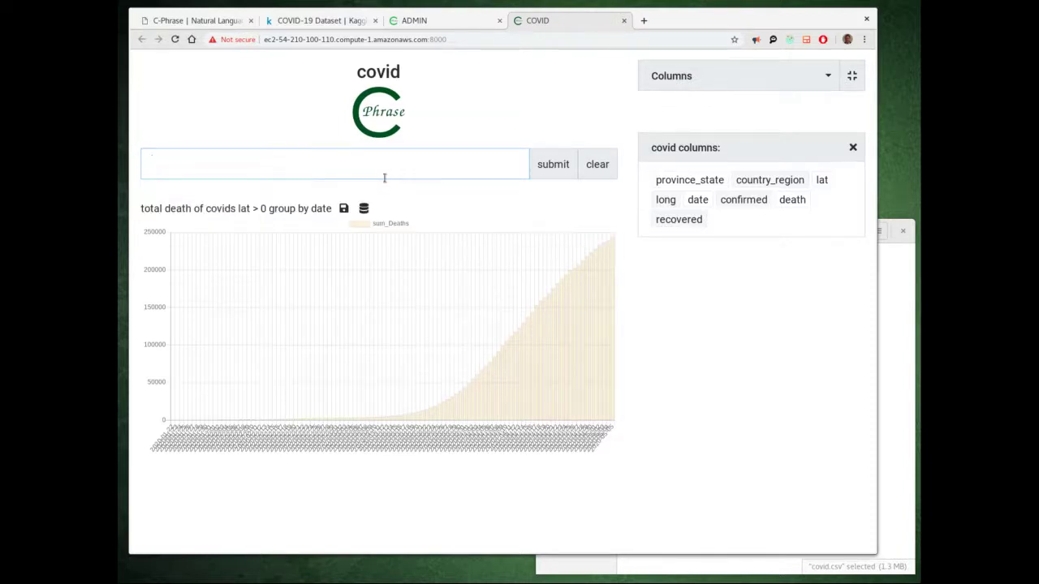
text(cov)
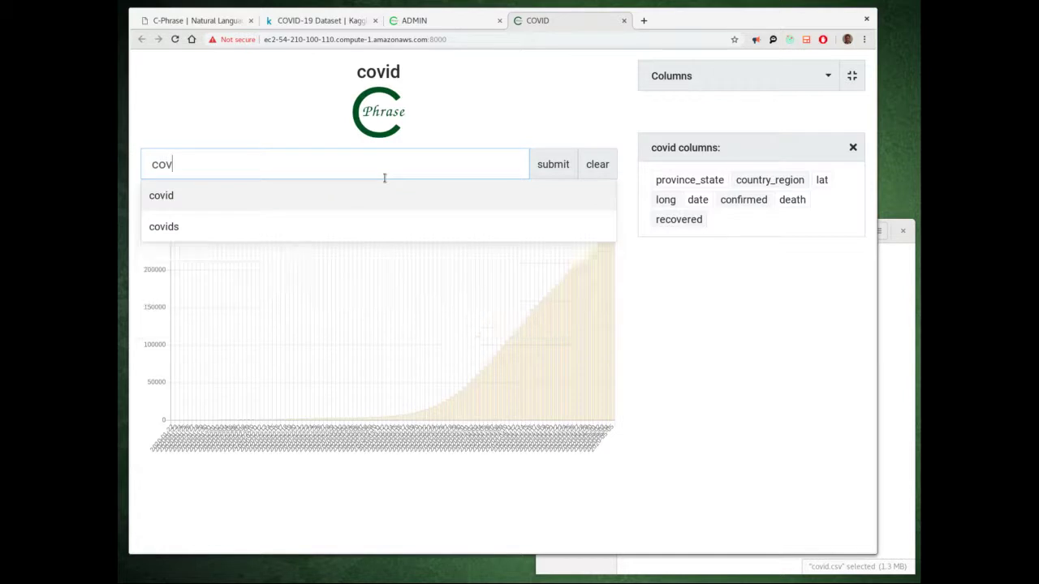
text(id germany)
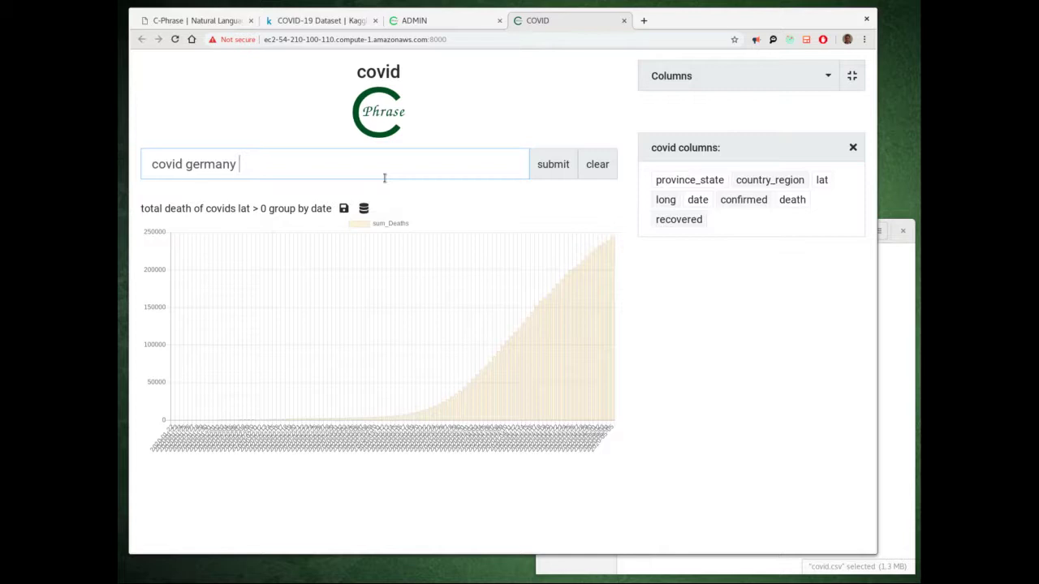
text( after 7 days ago)
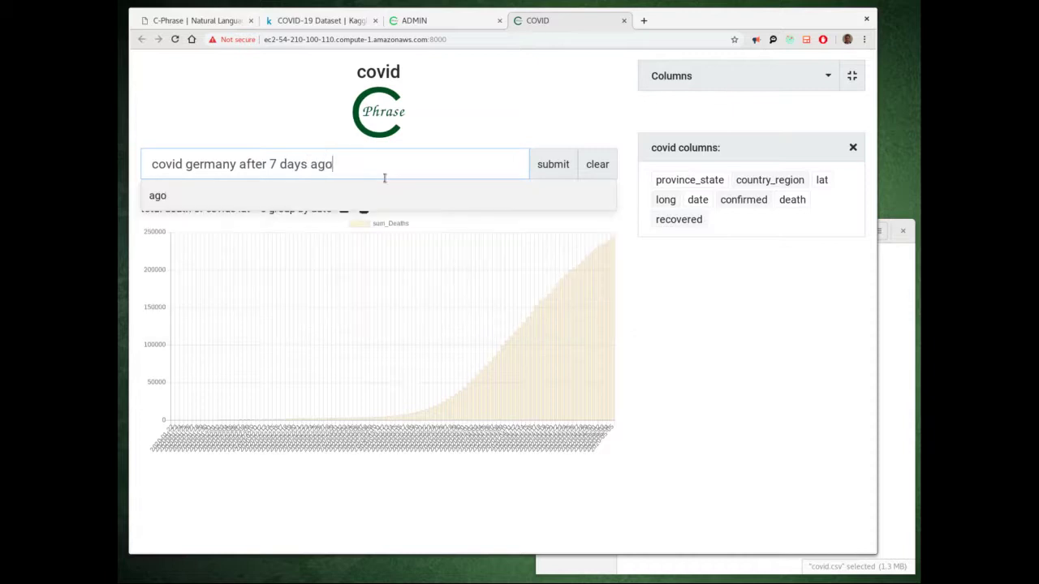
key(Return)
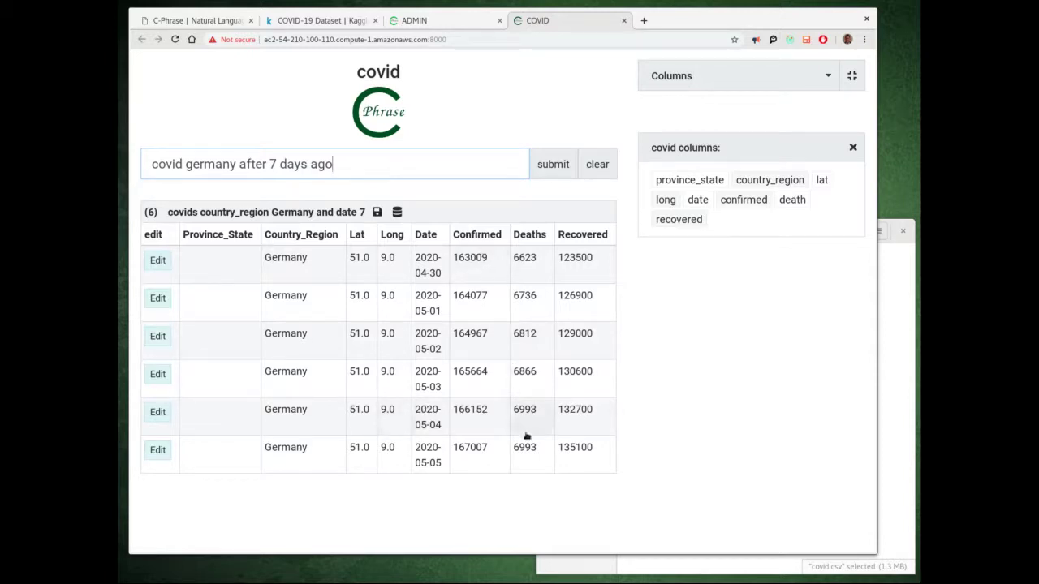
- Edit the Germany record dated 2020-05-05, setting Recovered to 135200, and save the update
click(159, 450)
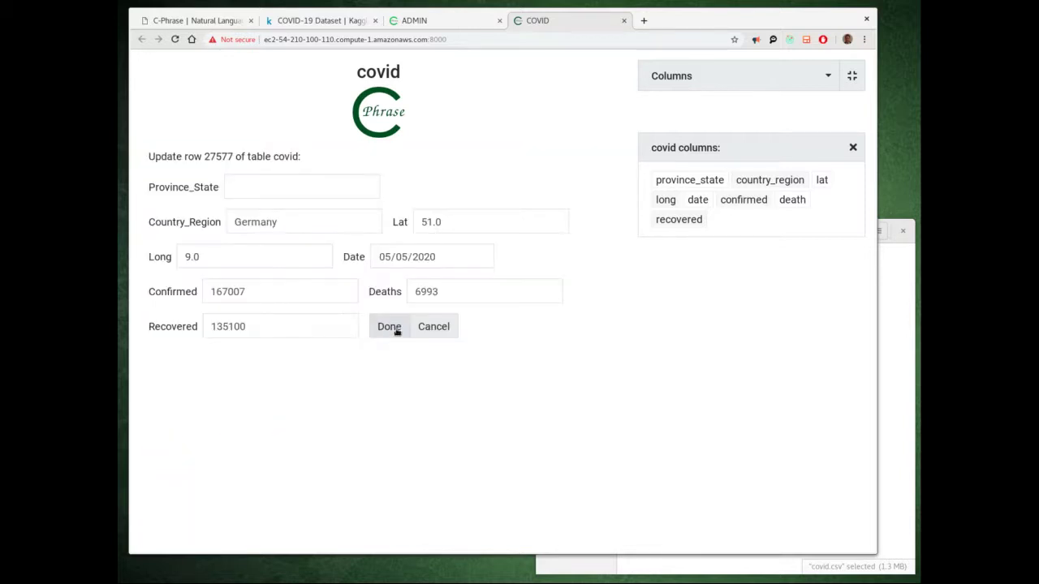
click(261, 329)
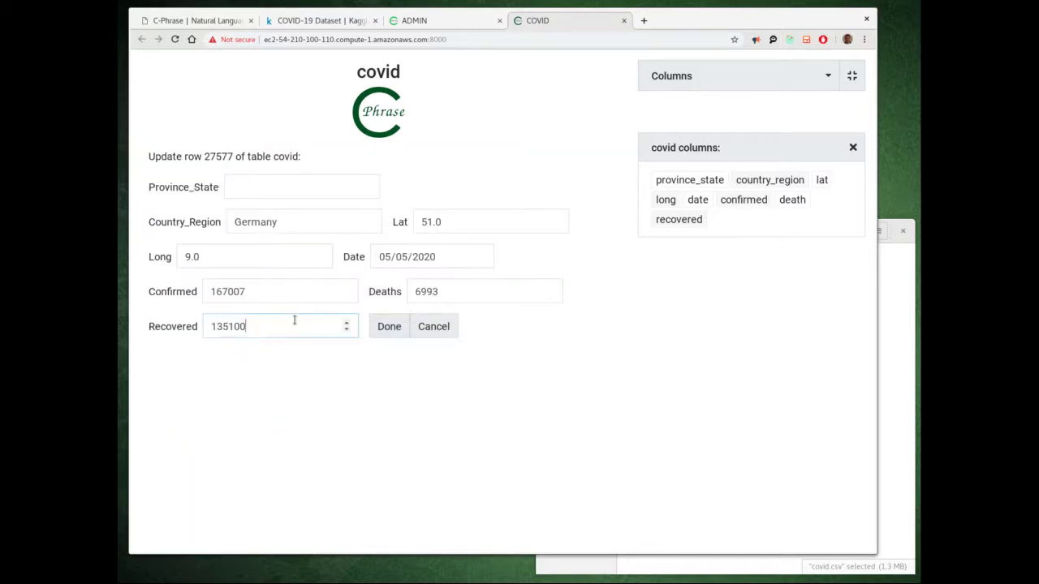
key(BackSpace)
key(BackSpace)
key(BackSpace)
text(200)
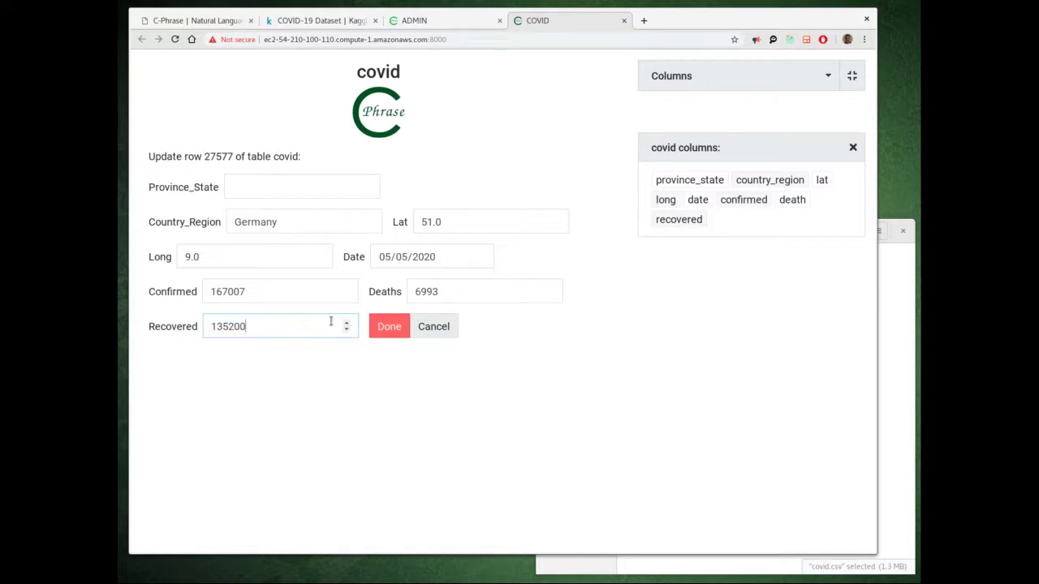
click(385, 327)
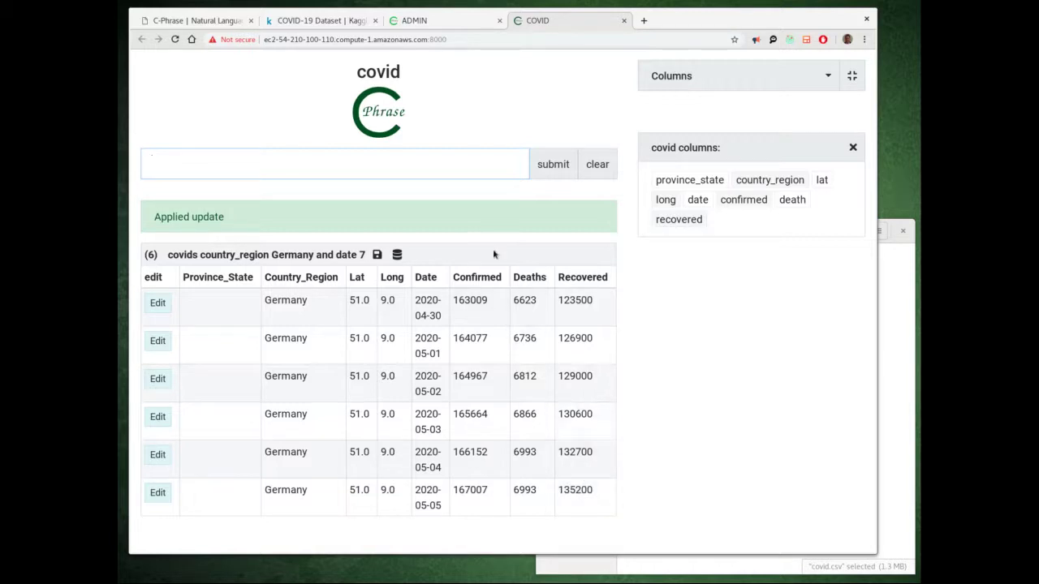
- Switch to the C-Phrase Technologies Offerings page
click(203, 20)
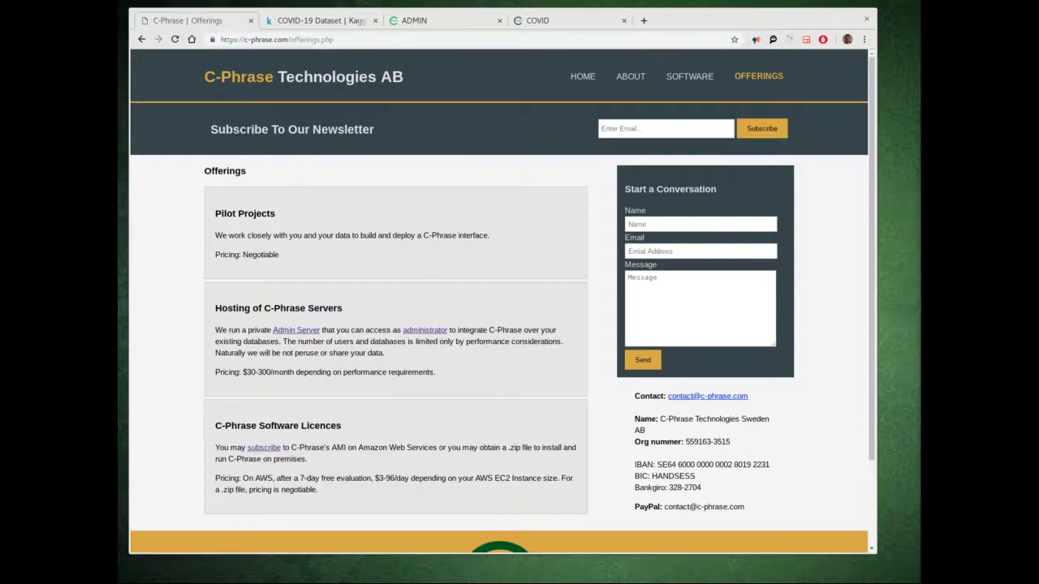